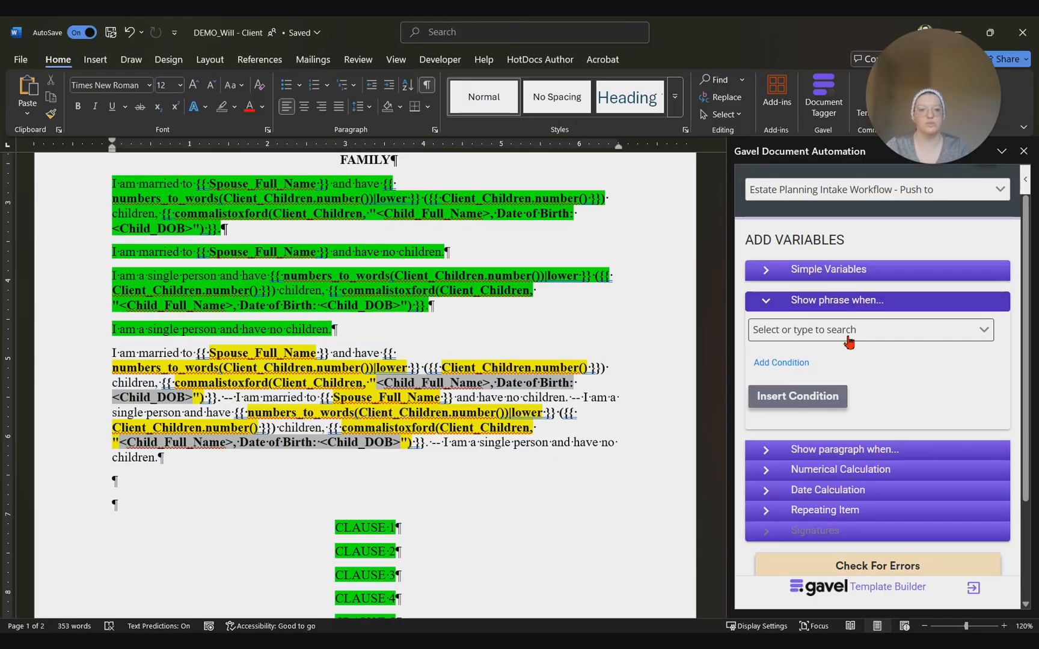
Select the married-with-children wording in the unhighlighted paragraph and set its phrase condition to Married_YN is yes.
click(851, 341)
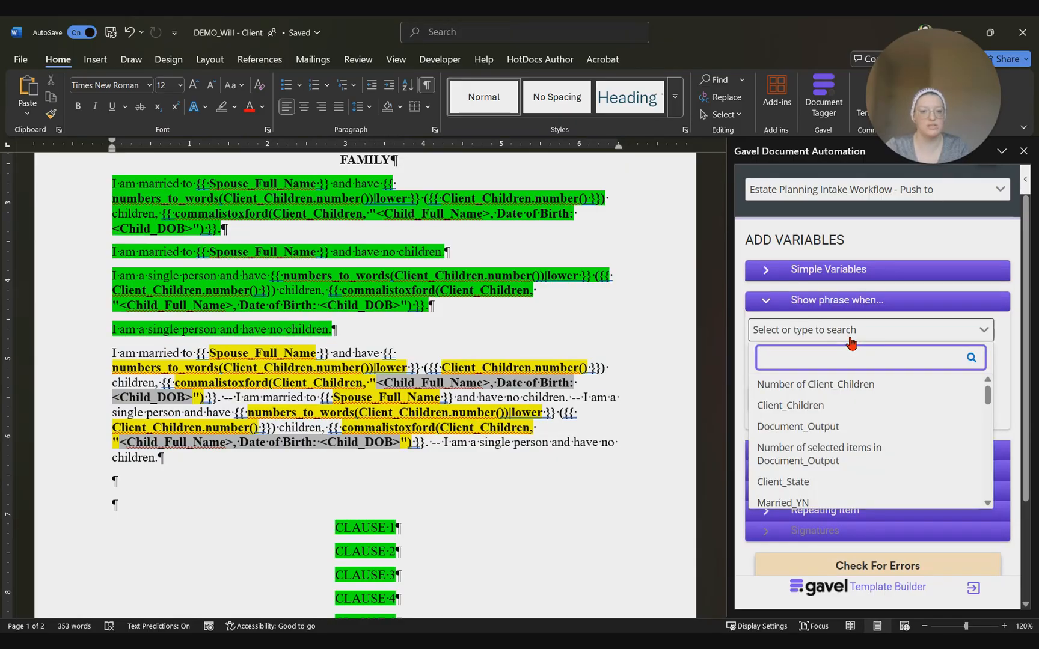
scroll(793, 472, down, 3)
scroll(828, 438, up, 3)
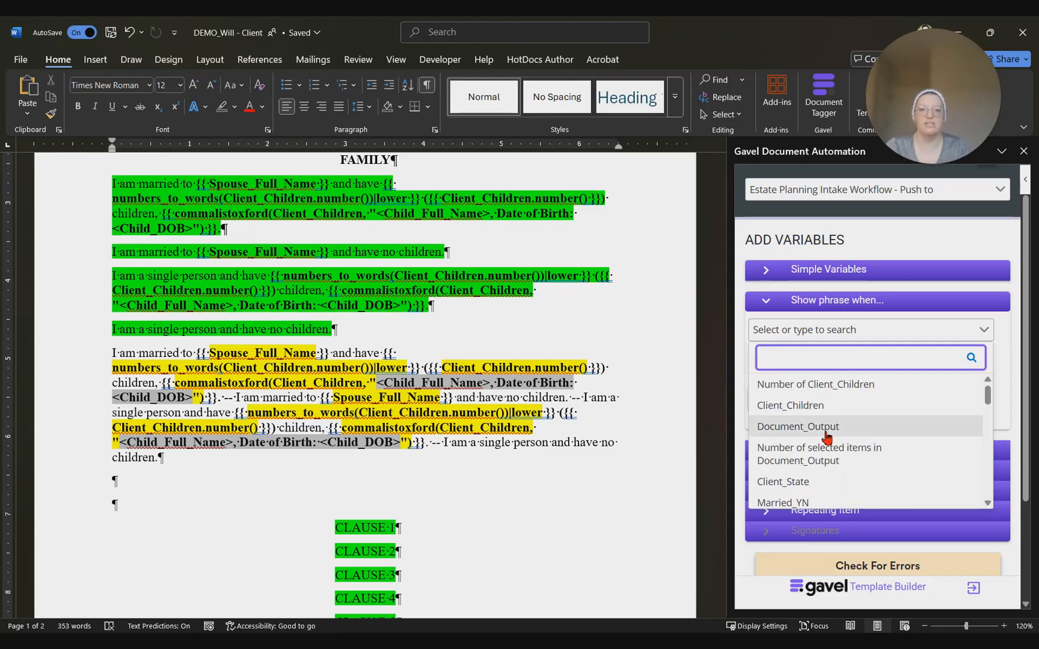
drag(117, 354, 220, 398)
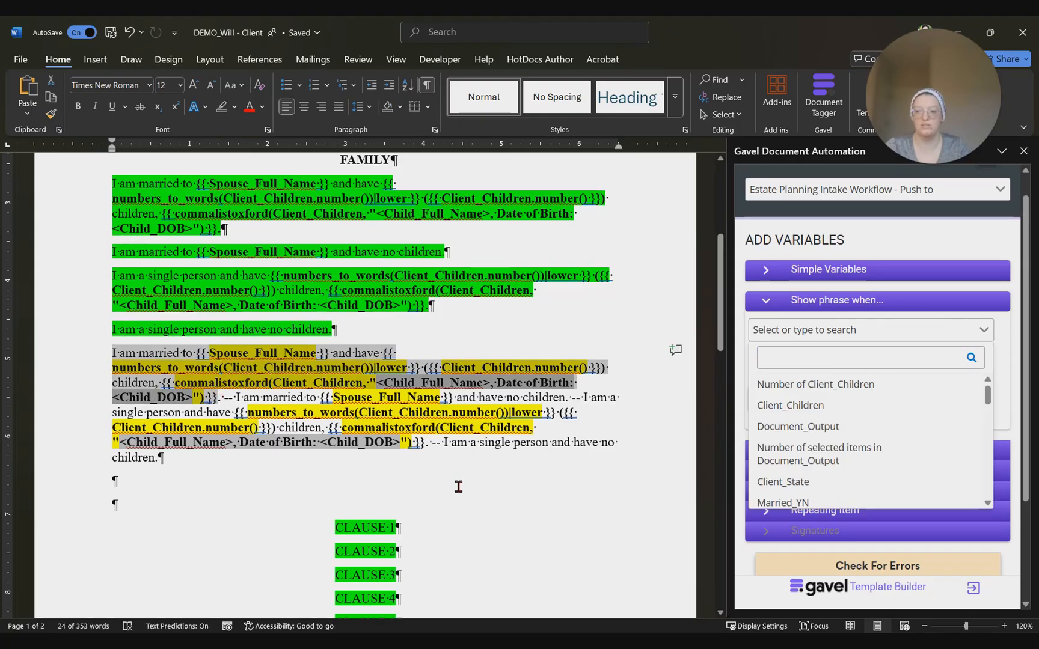
click(799, 361)
text(Marri)
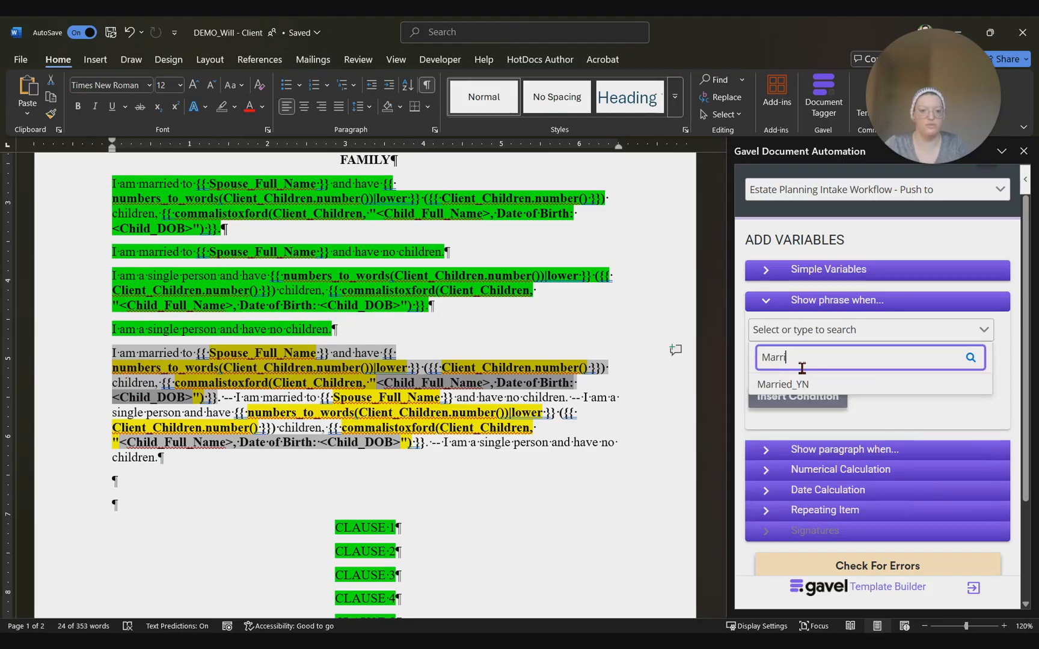
click(781, 384)
click(800, 405)
click(800, 459)
Add a second phrase condition joined by "and" requiring Children_YN is yes.
click(782, 459)
click(781, 429)
click(808, 470)
text(Childre)
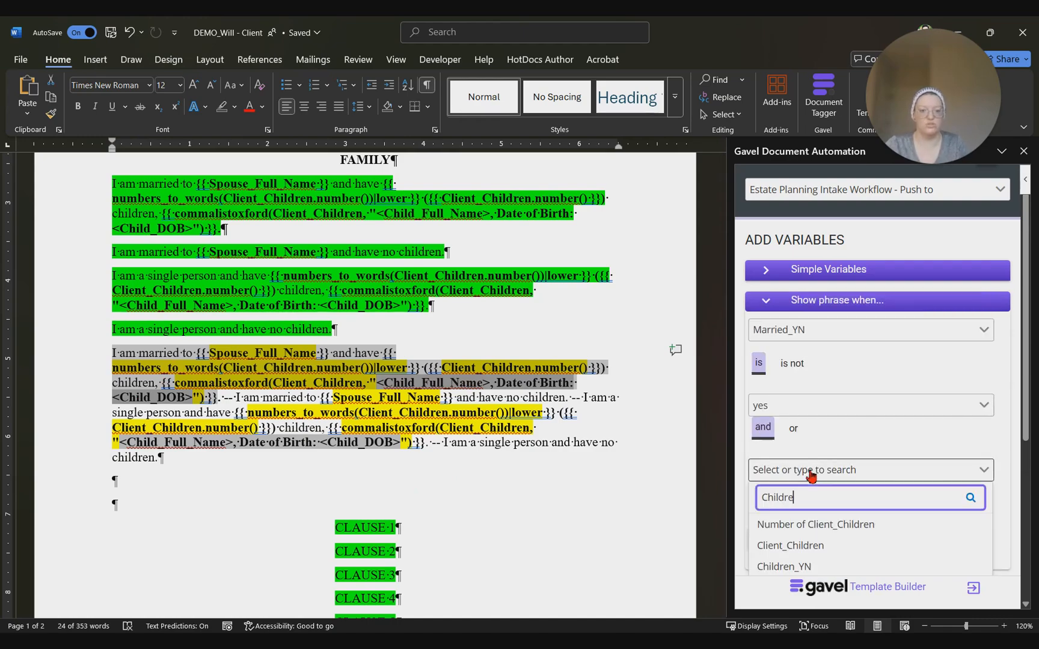
text(n)
click(794, 566)
click(803, 546)
click(783, 487)
scroll(816, 445, down, 2)
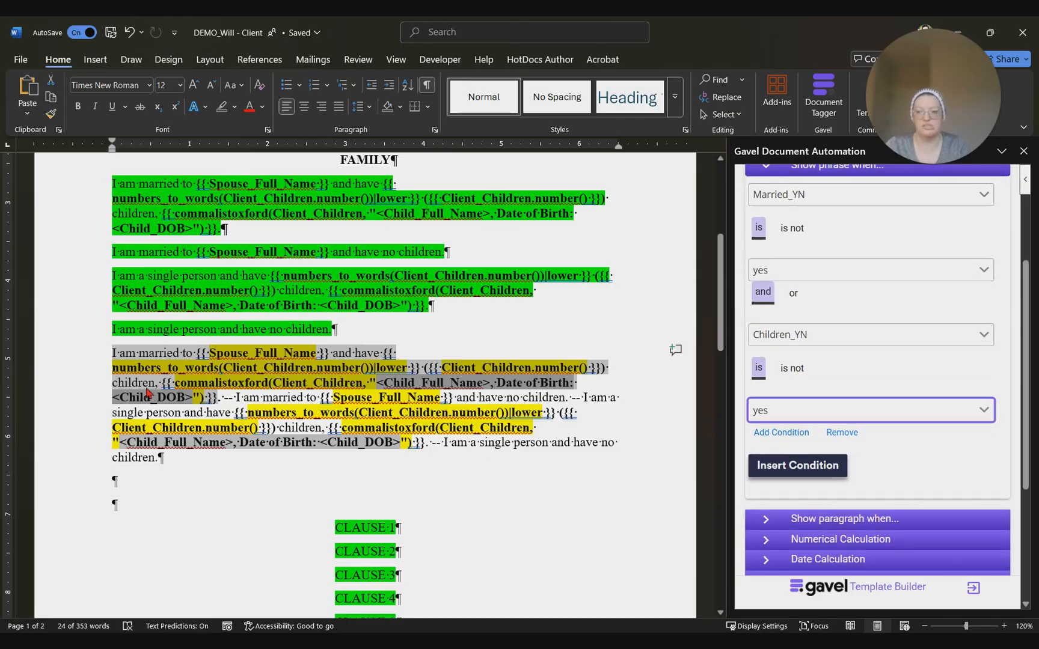
Insert the combined phrase condition around the married-with-children sentence, including its final period.
click(149, 385)
drag(115, 353, 221, 398)
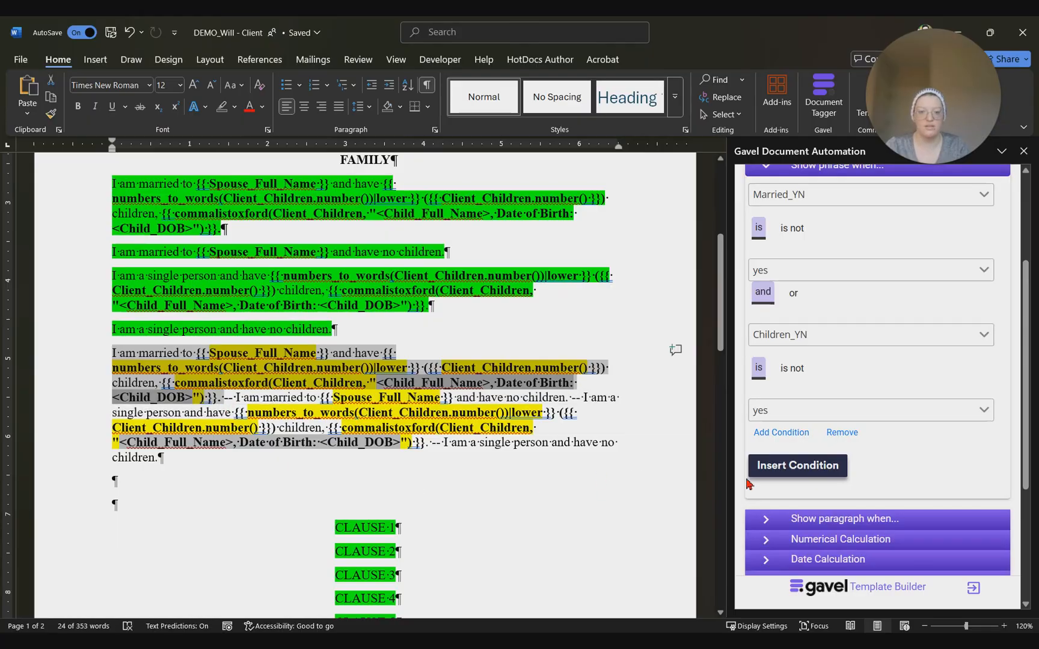
click(776, 470)
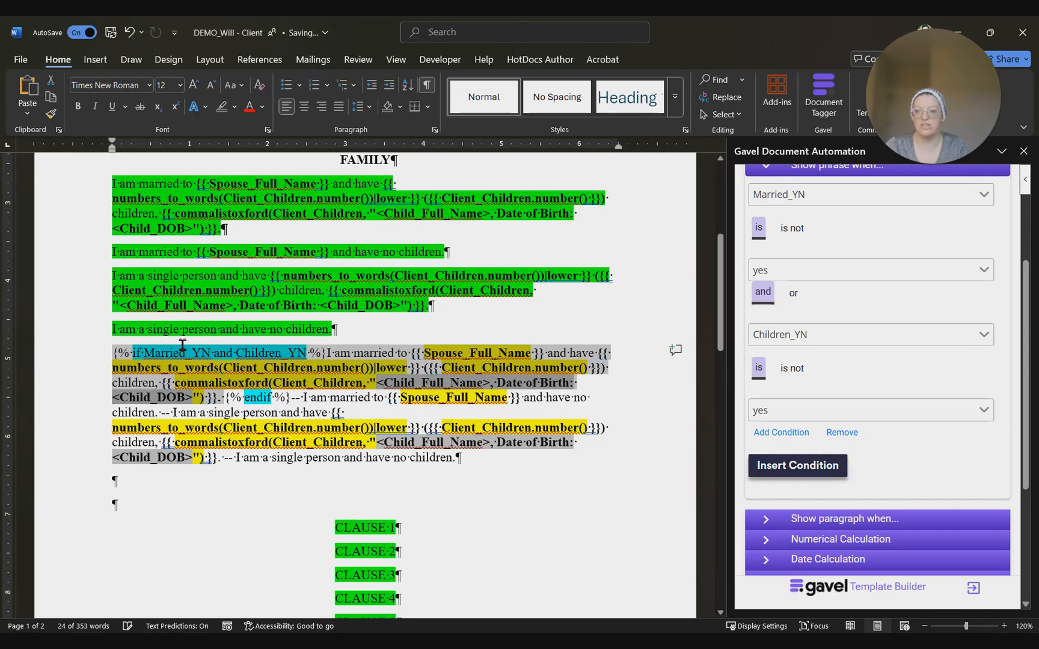
Check the inserted if and endif tags and delete the extra space before the endif tag.
drag(114, 353, 325, 356)
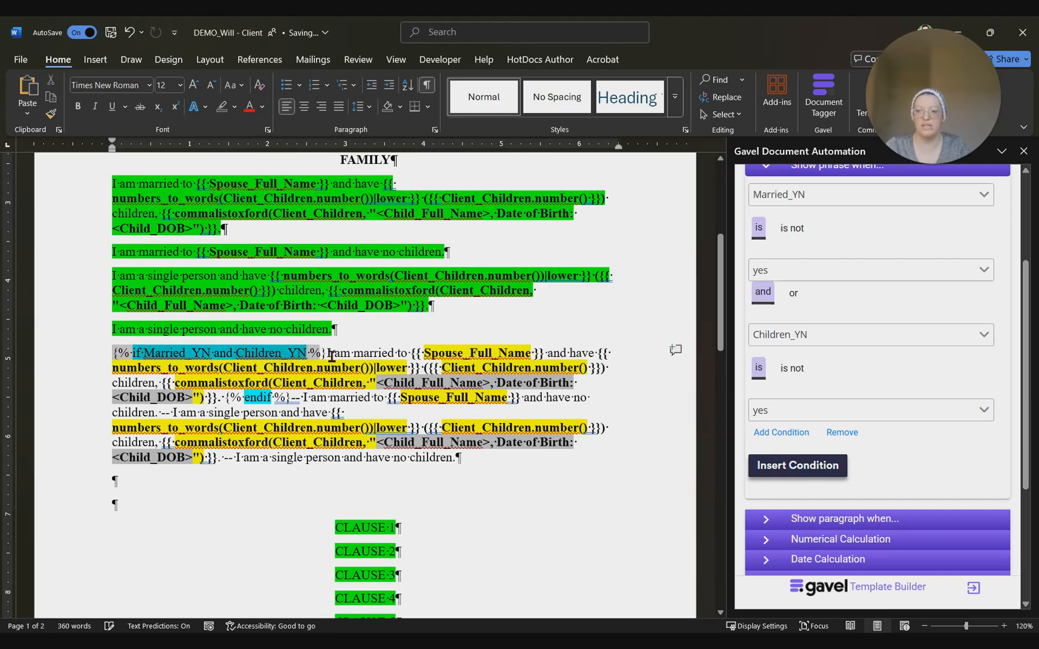
drag(224, 397, 294, 402)
click(225, 404)
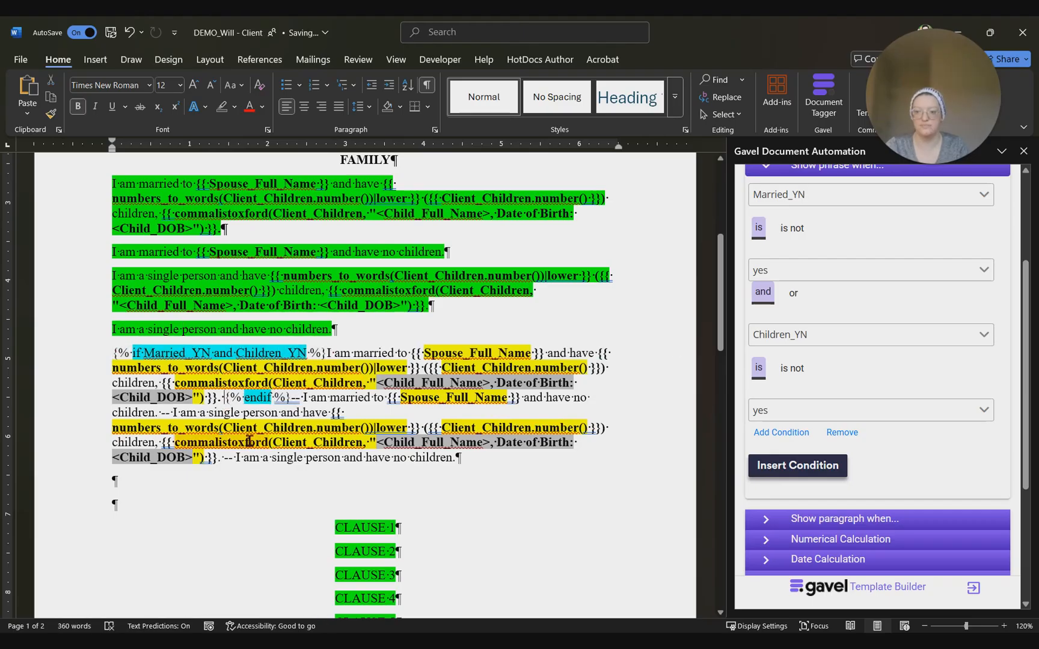
key(BackSpace)
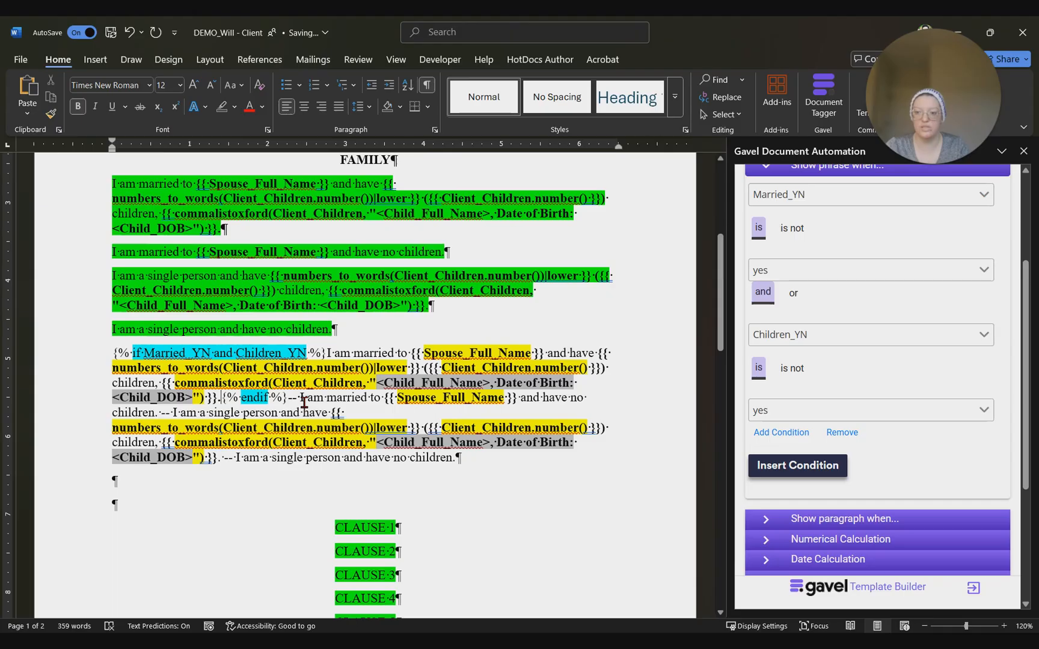
Wrap the "I am married… and have no children." sentence in a condition with Married_YN yes and Children_YN no.
drag(318, 404, 165, 415)
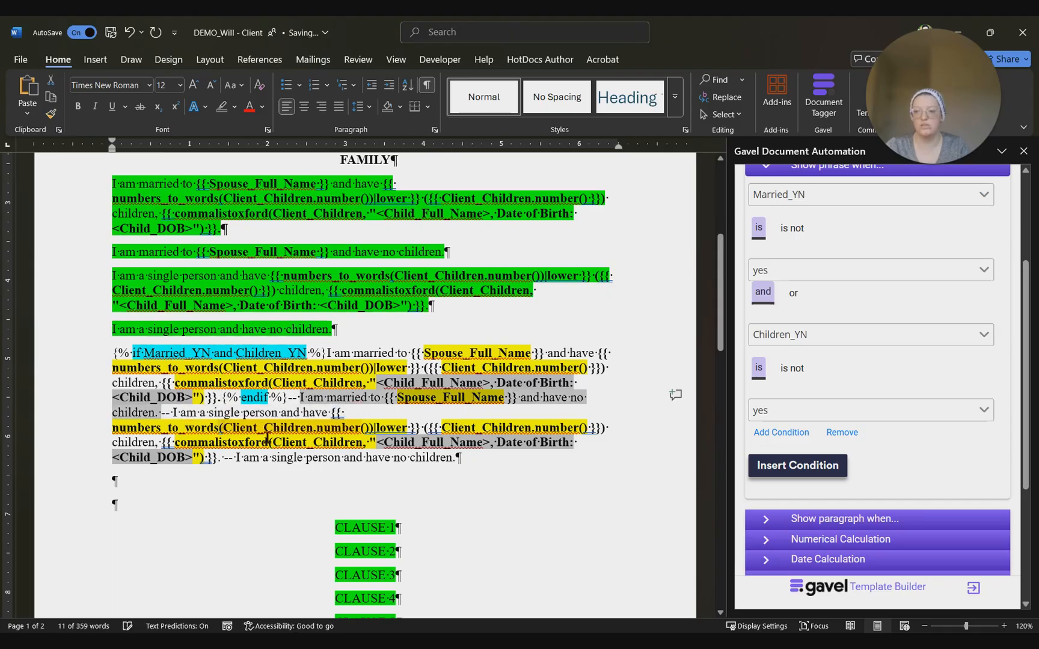
click(790, 413)
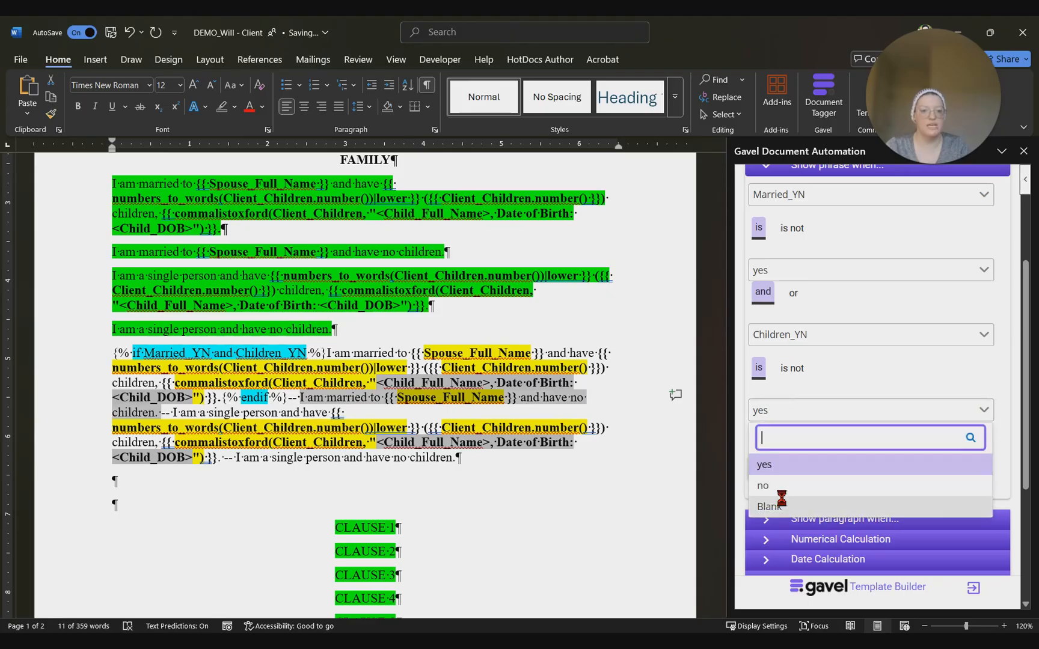
click(781, 486)
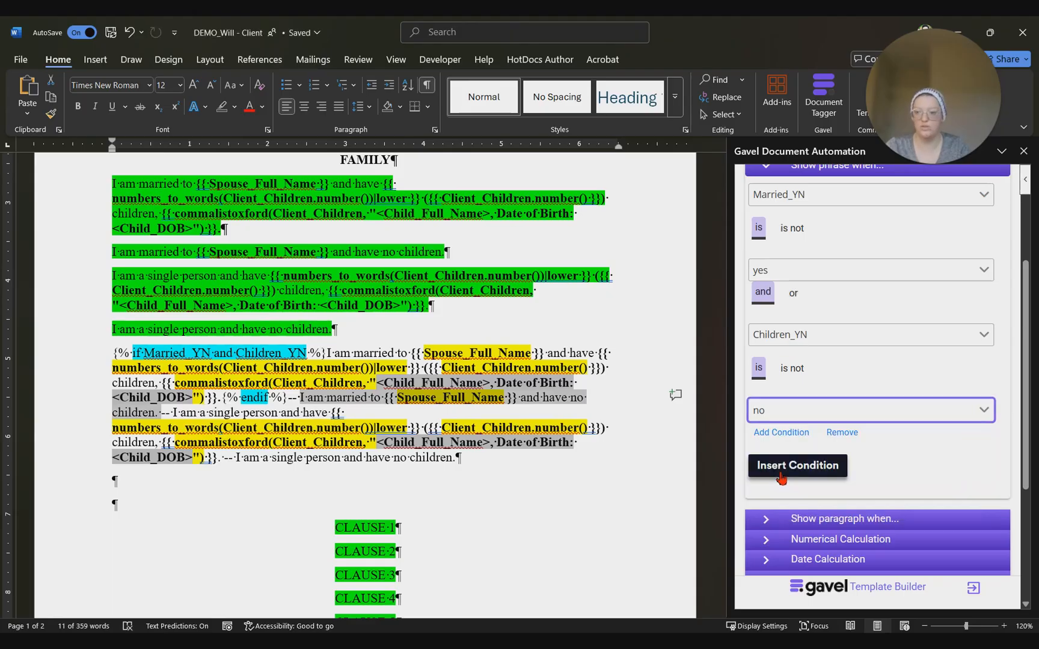
click(781, 478)
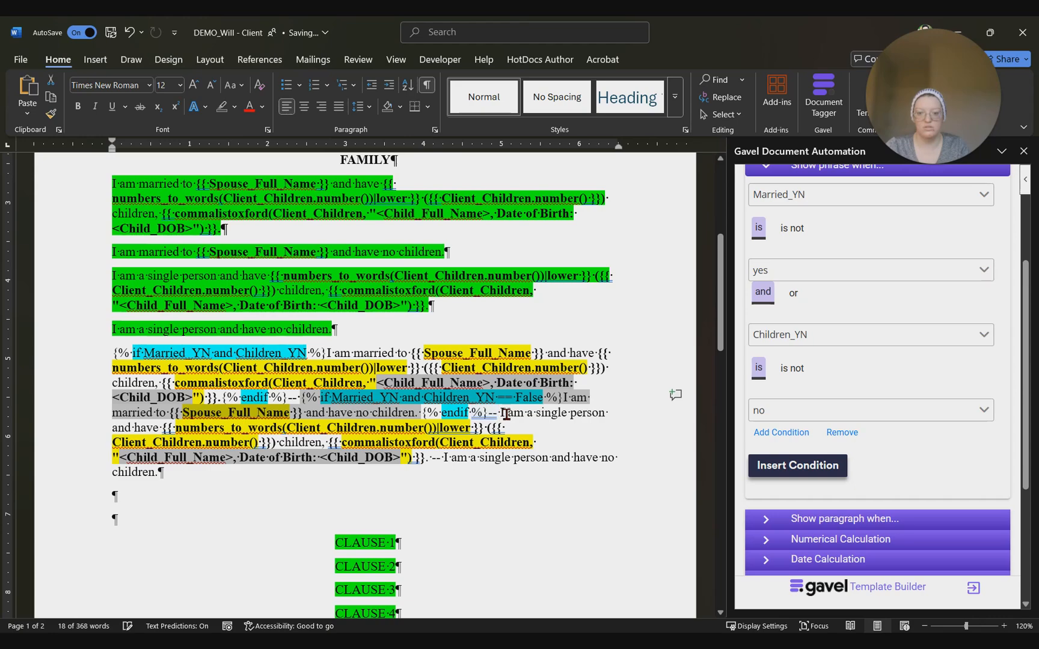
Wrap the single-person-with-children sentence in a phrase condition with Married_YN no and Children_YN yes.
drag(504, 415, 514, 425)
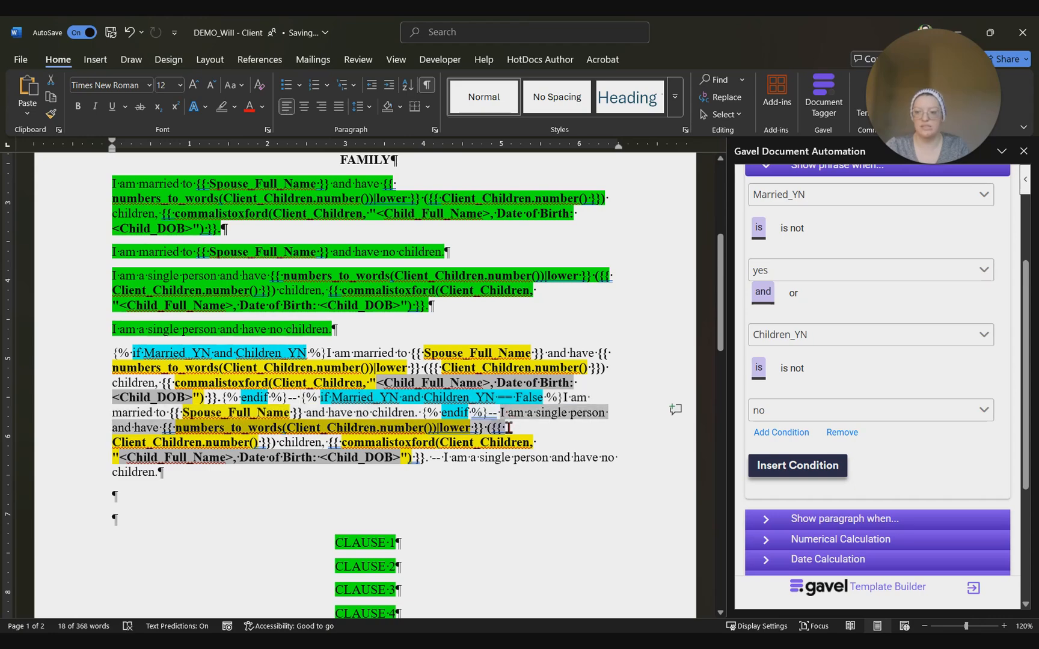
drag(498, 427, 431, 462)
click(797, 270)
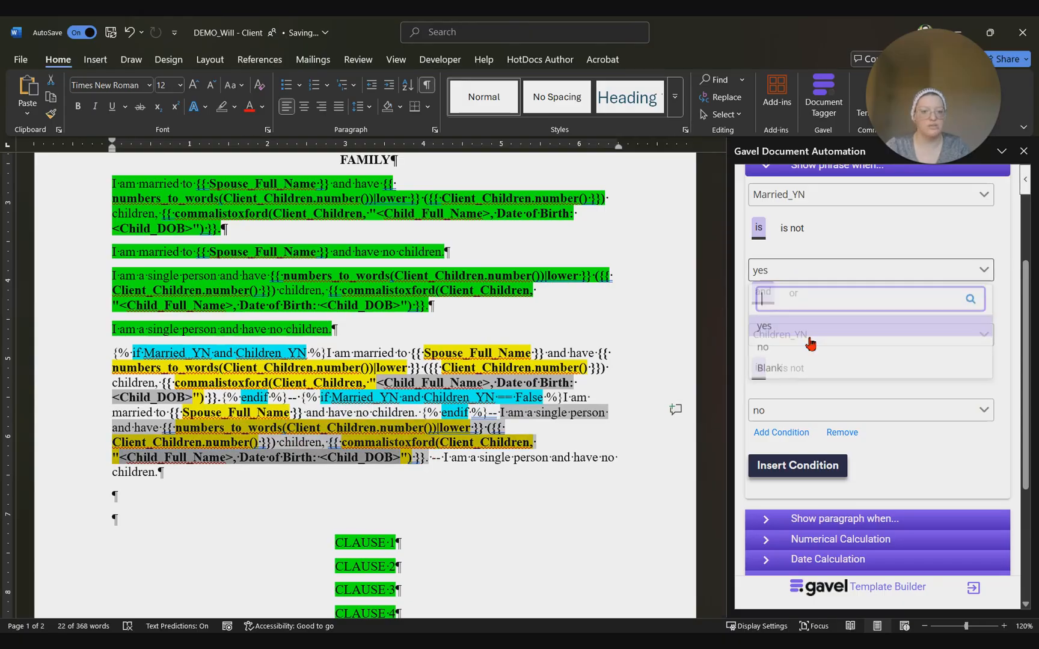
click(806, 347)
click(797, 411)
click(767, 464)
Wrap "I am a single person and have no children." in a phrase condition with Married_YN no and Children_YN no.
drag(308, 477, 522, 478)
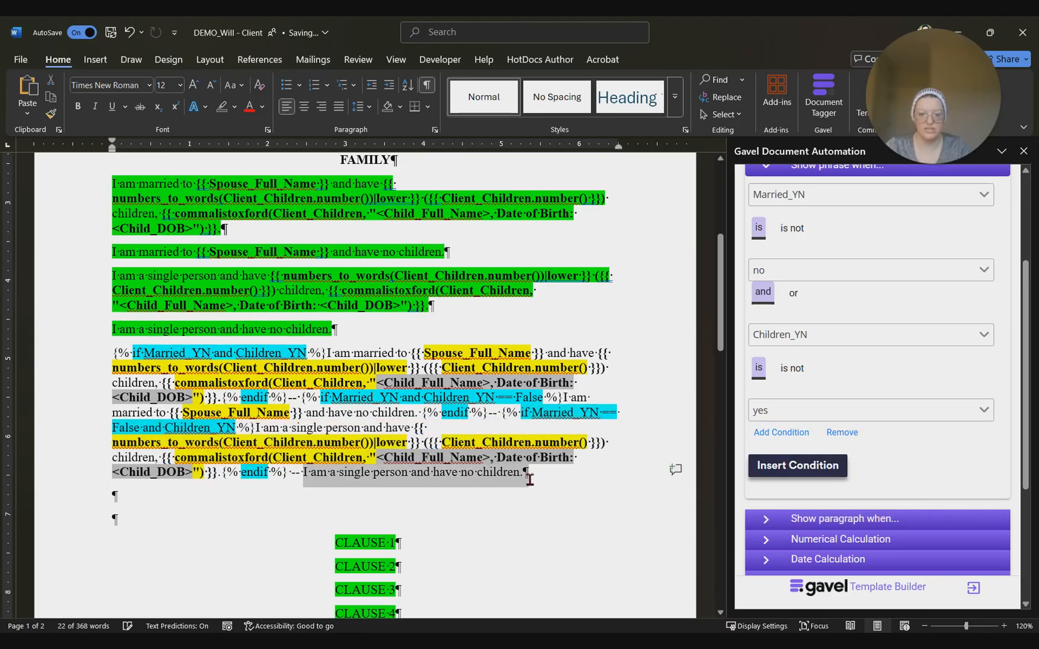
click(798, 414)
click(792, 492)
click(800, 467)
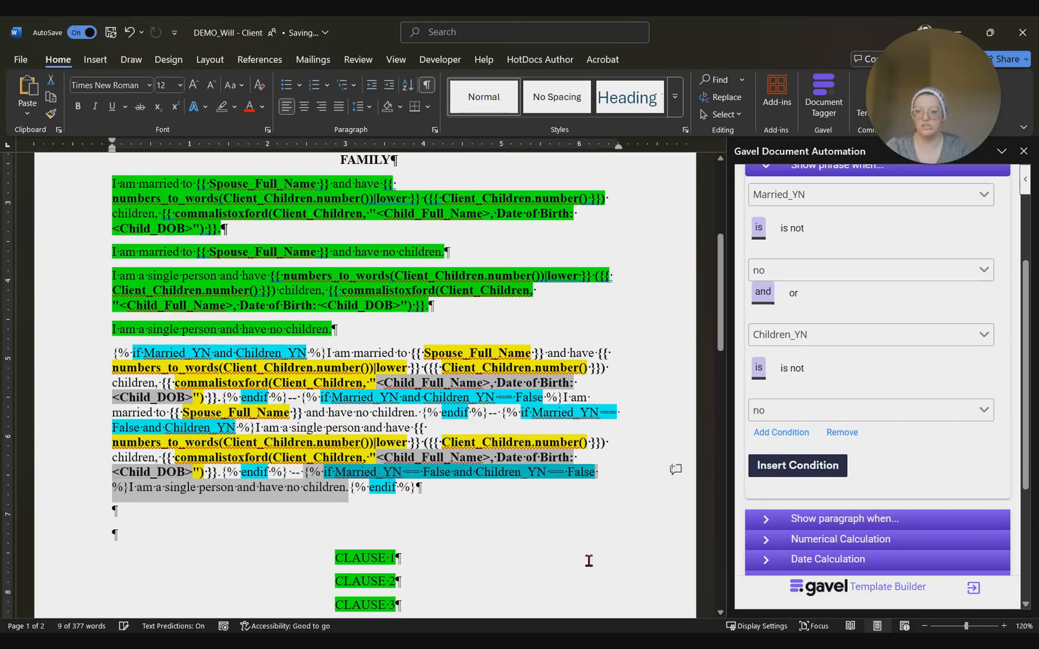
Delete the "--" separators and surrounding spaces between the four conditional phrases.
click(274, 470)
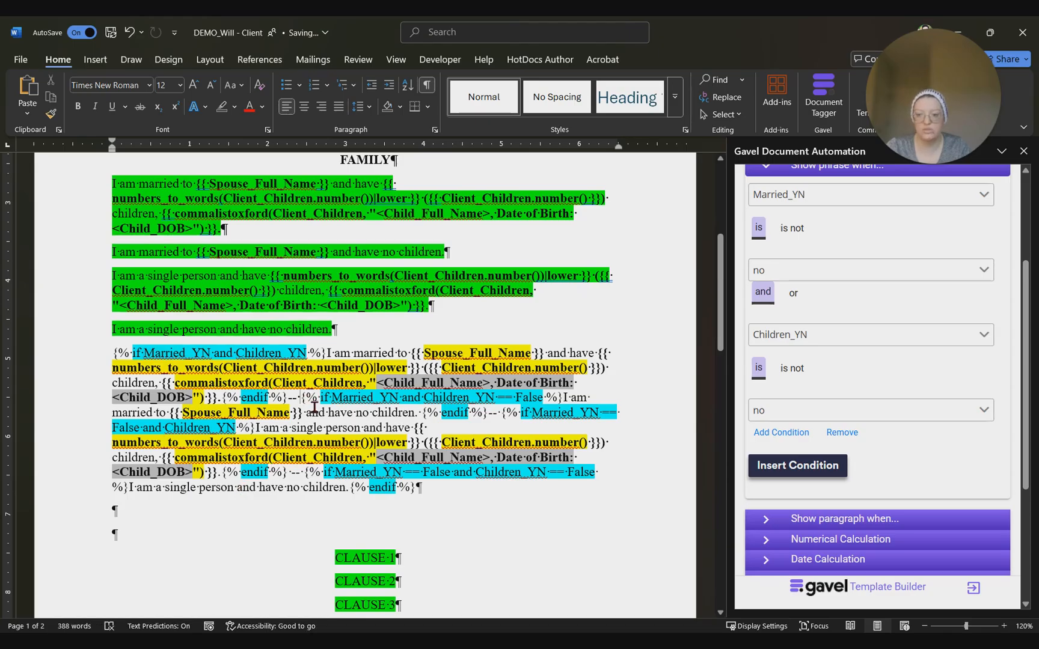
key(BackSpace)
key(BackSpace)
key(BackSpace)
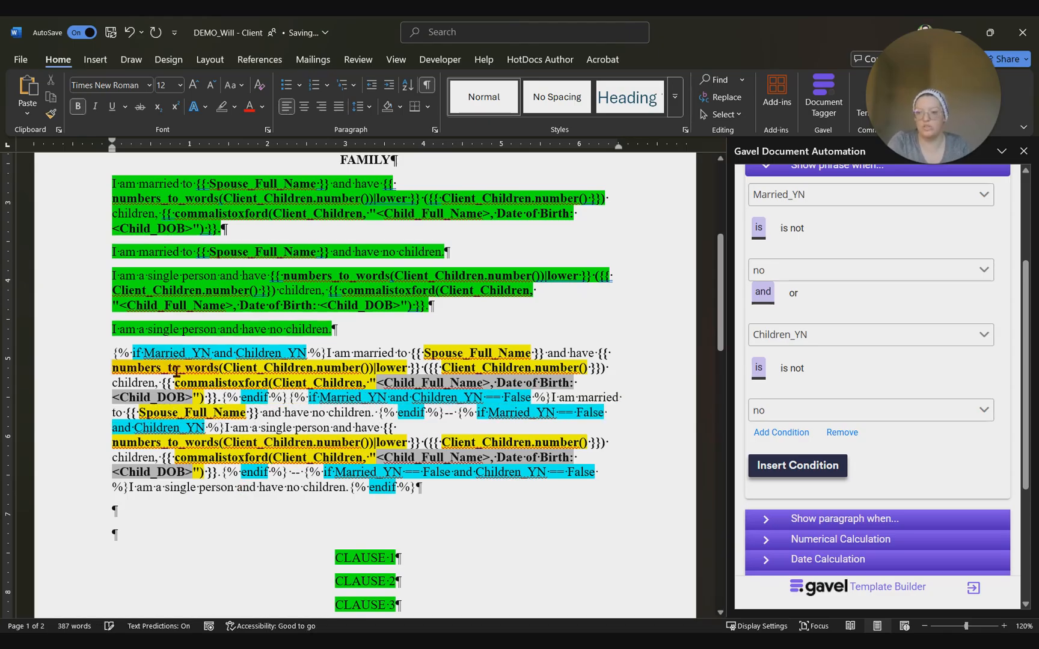
click(461, 414)
key(BackSpace)
key(BackSpace)
key(BackSpace)
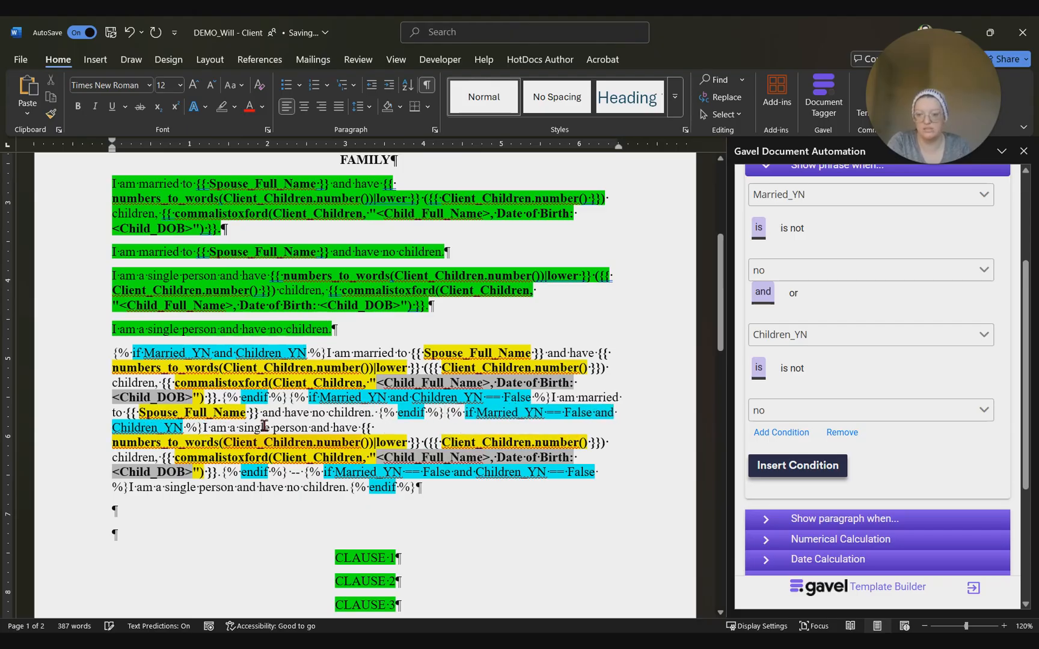
key(BackSpace)
key(BackSpace)
key(BackSpace)
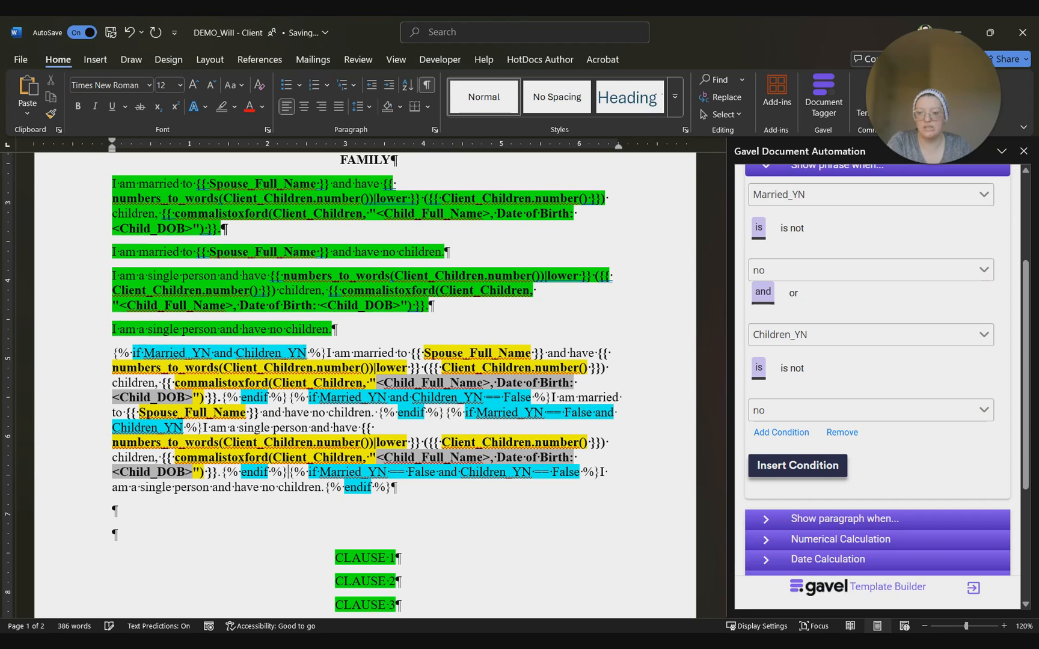
Select the first green family paragraph and open the "Show paragraph when..." condition settings.
scroll(304, 476, up, 1)
drag(112, 222, 246, 269)
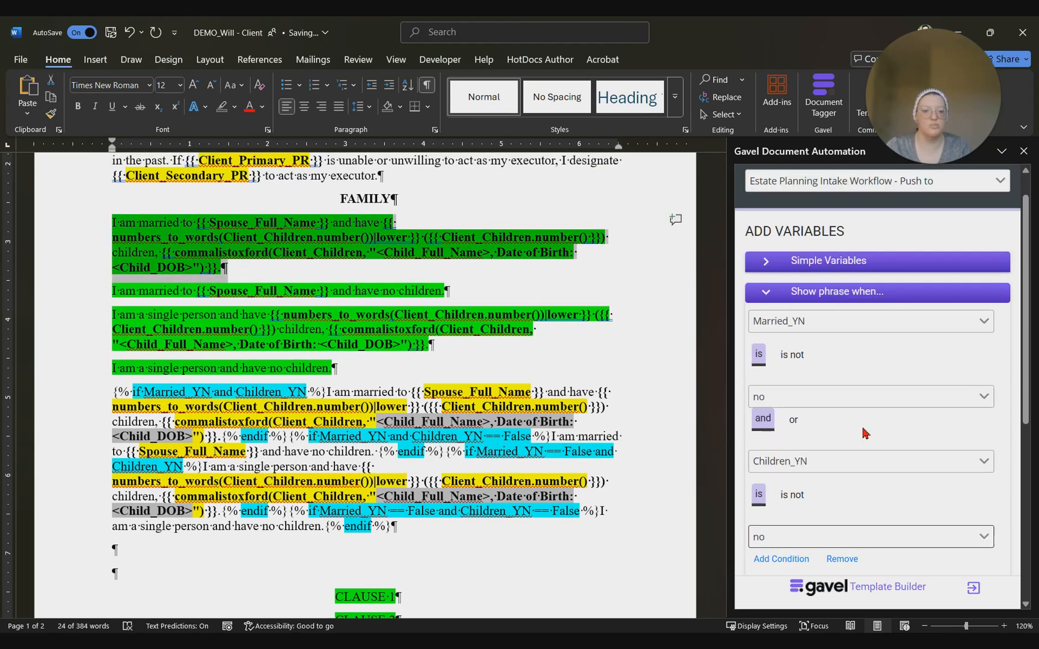
click(844, 520)
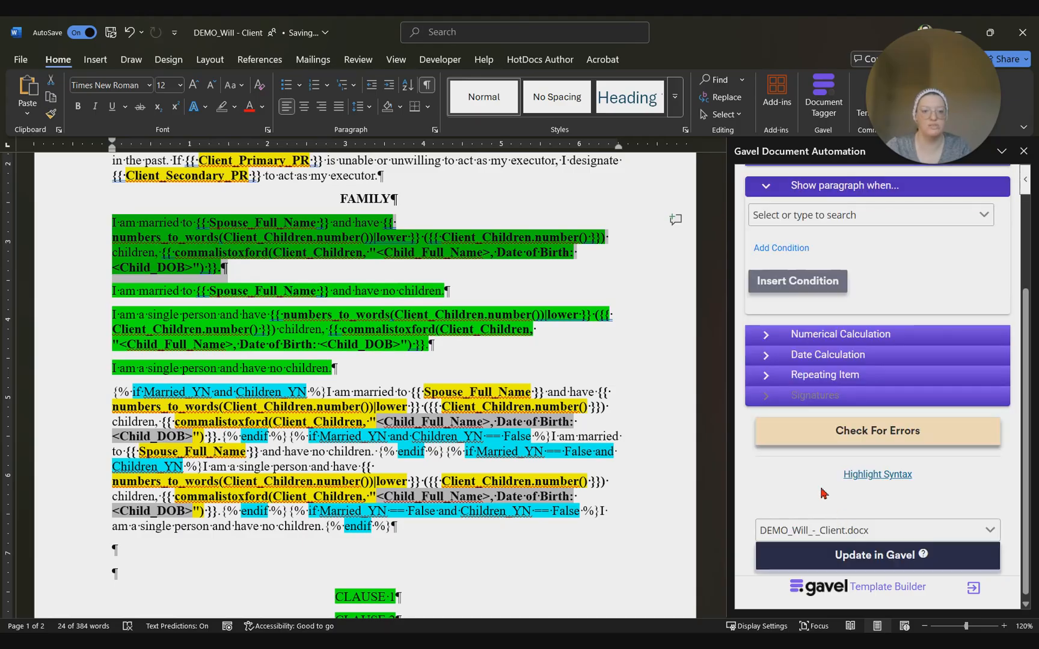
scroll(823, 493, up, 2)
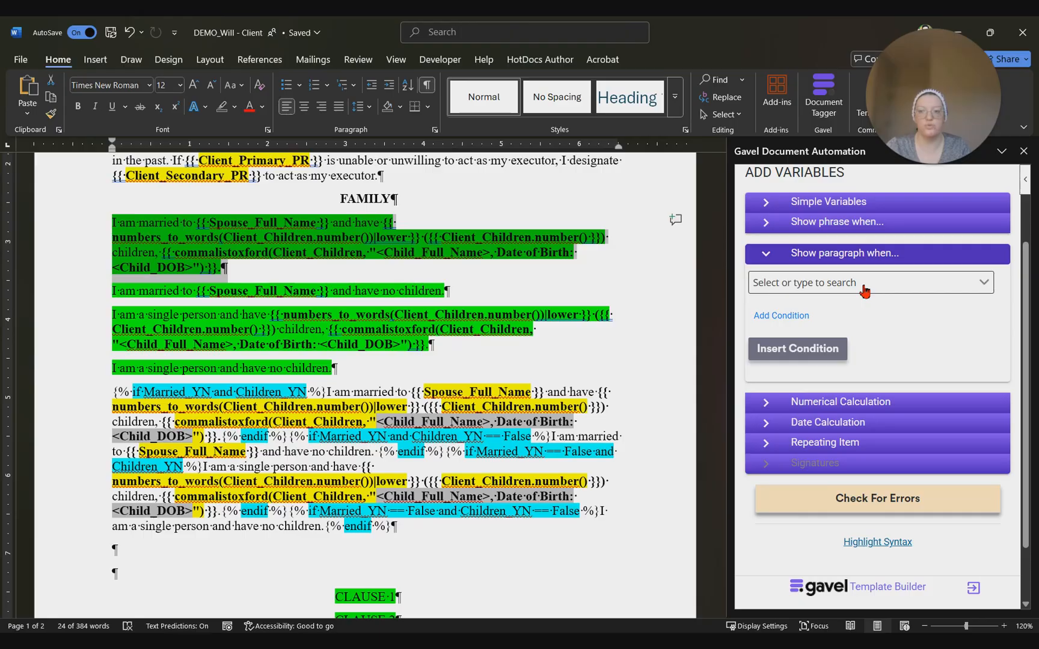
Examine the CLAUSE 1 to CLAUSE 5 list and the first family paragraph as candidates for paragraph conditions.
scroll(259, 448, down, 4)
drag(335, 363, 428, 468)
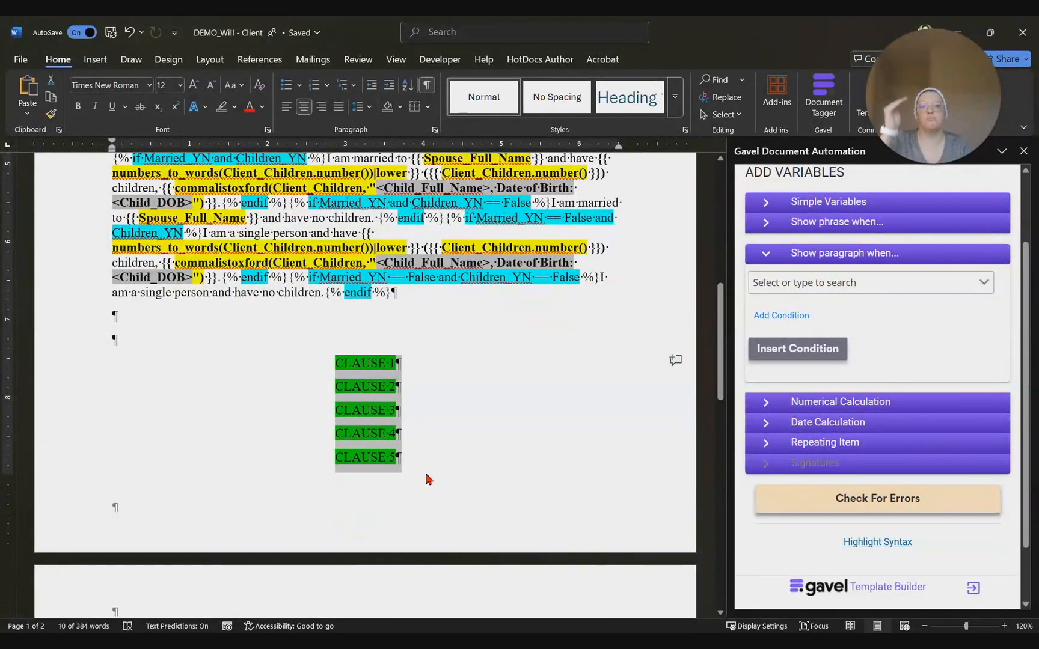
scroll(422, 475, up, 4)
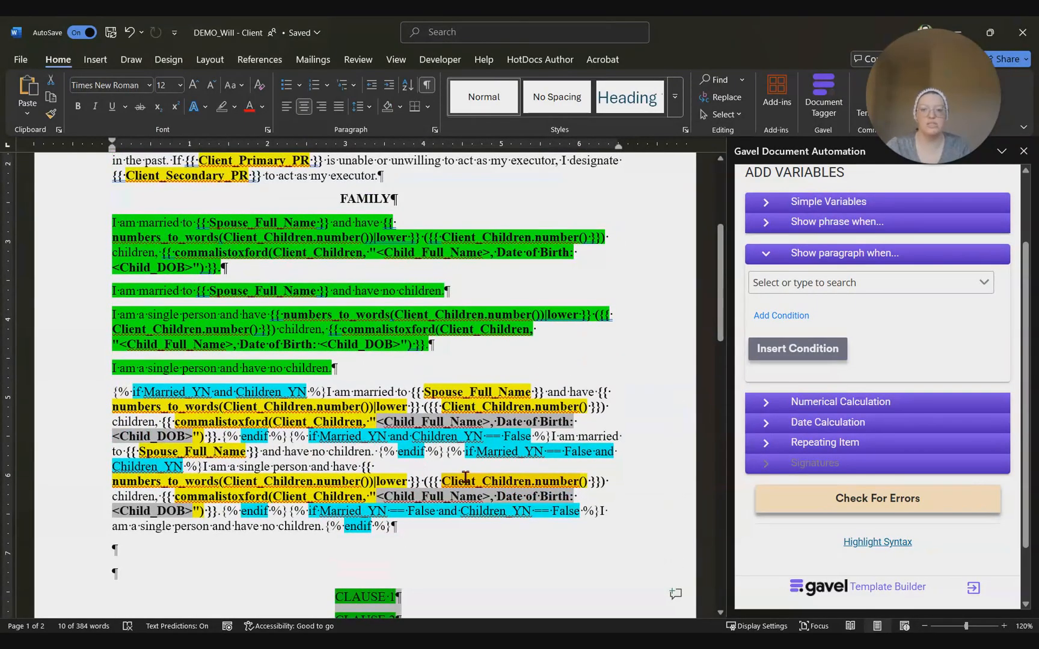
drag(112, 222, 237, 274)
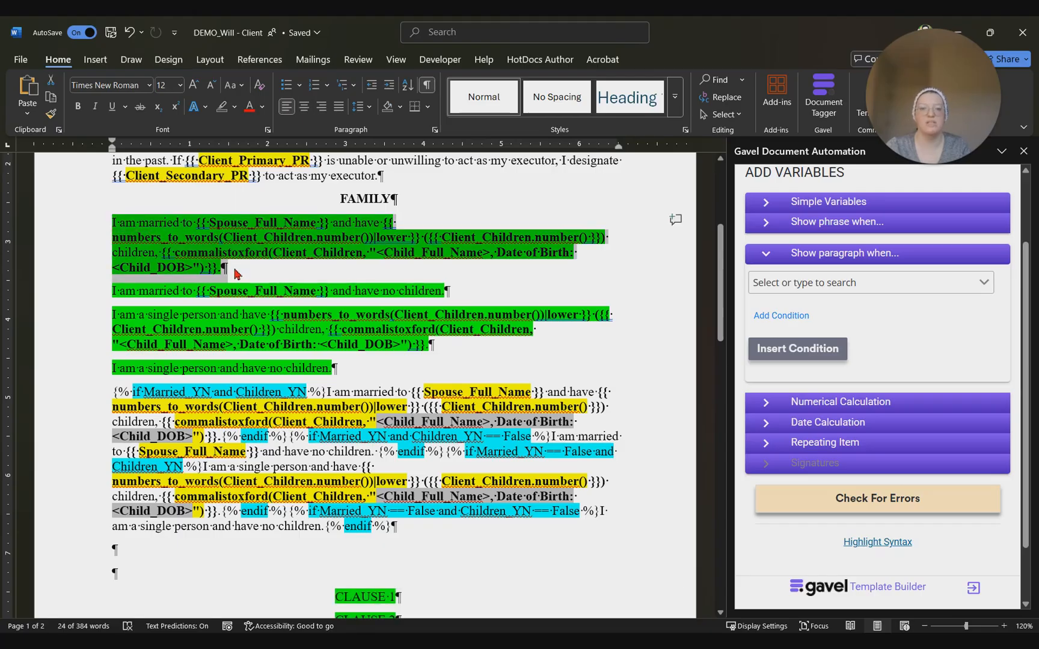
Remove the green highlighting from the four separate family paragraphs under the FAMILY heading.
click(319, 467)
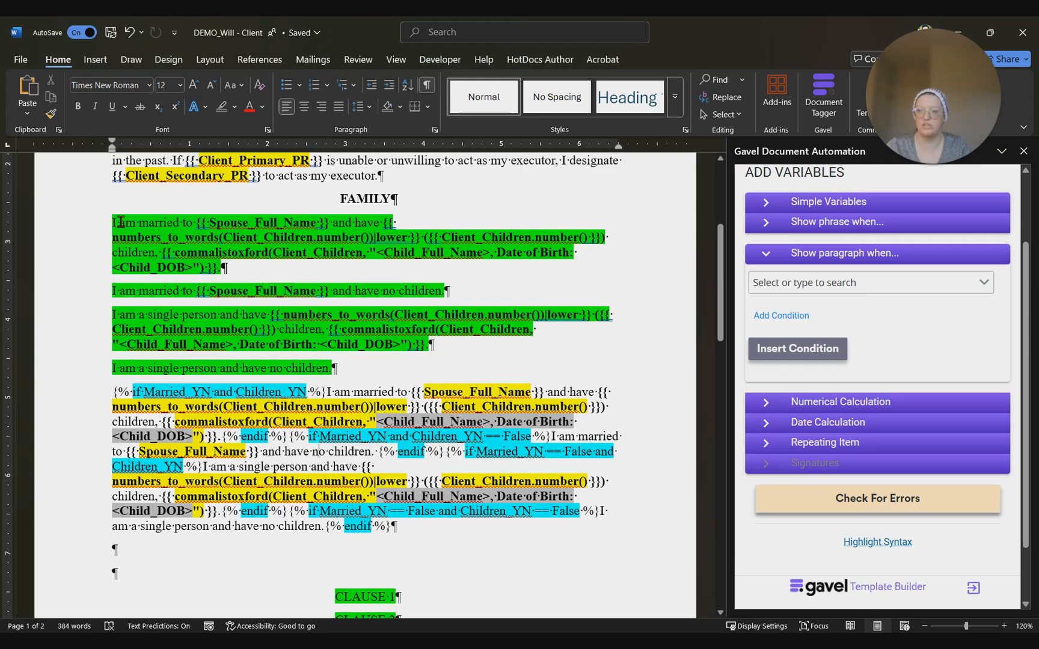
drag(113, 221, 425, 368)
click(222, 106)
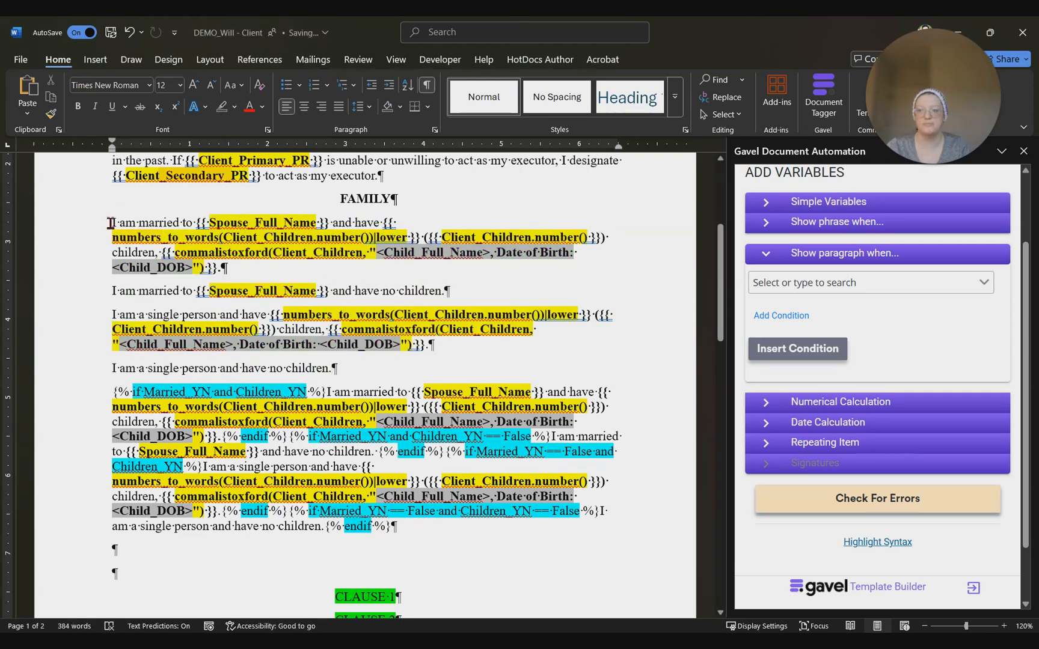
Select the married-with-children paragraph under FAMILY and set its paragraph condition to Married_YN is yes.
drag(114, 221, 236, 272)
click(787, 290)
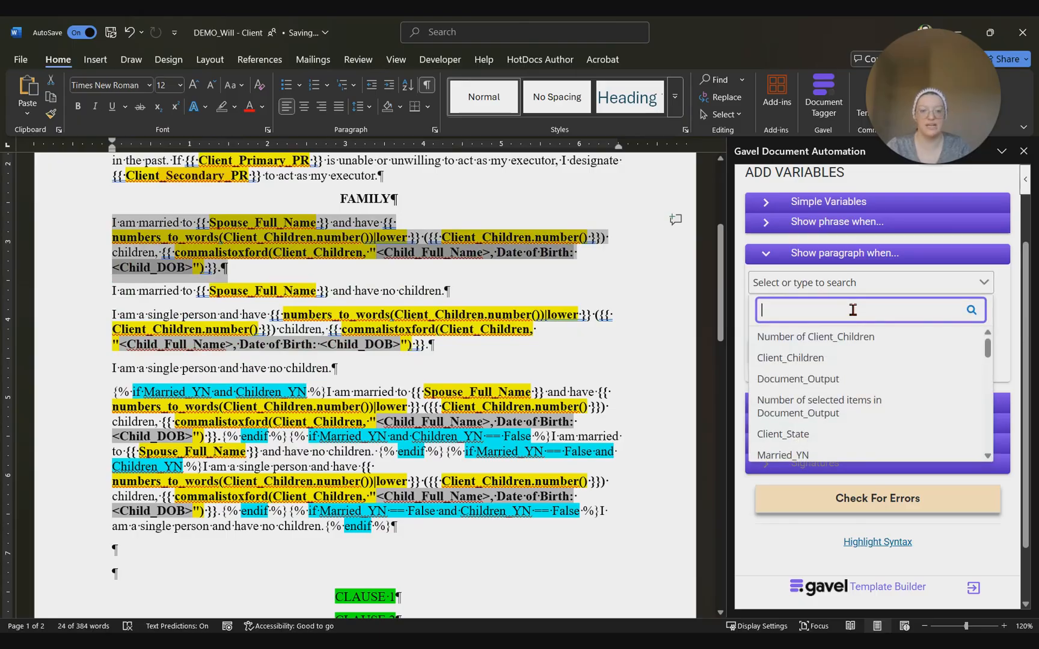
text(Married)
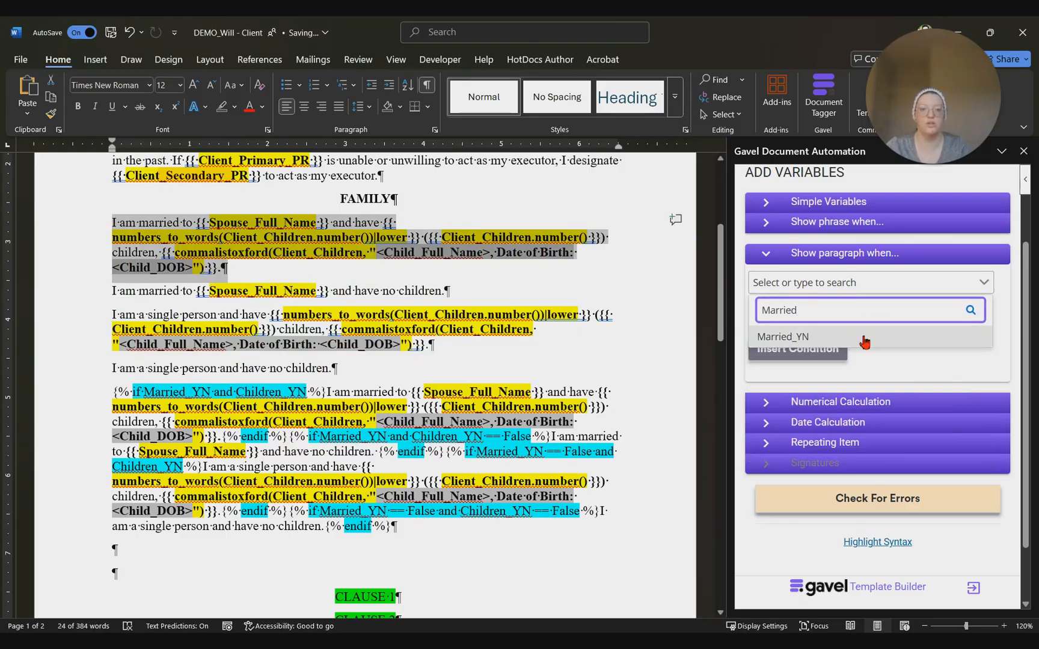
click(853, 336)
click(846, 359)
click(816, 415)
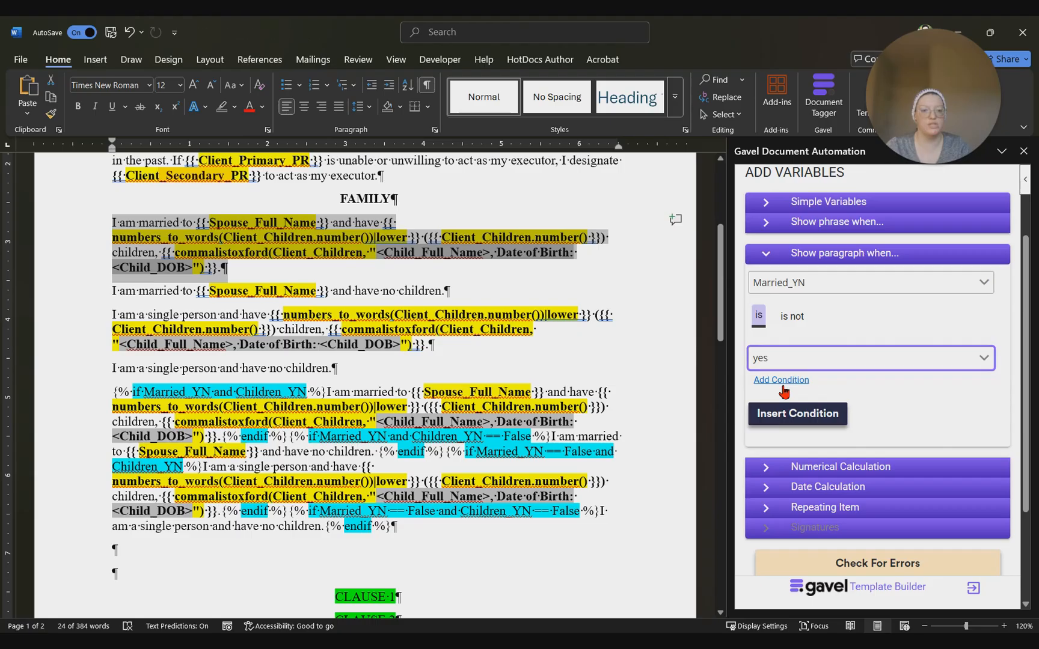
Add a second condition requiring Children_YN is yes, and insert the combined paragraph condition around the married-with-children paragraph.
click(783, 378)
click(821, 425)
text(Children)
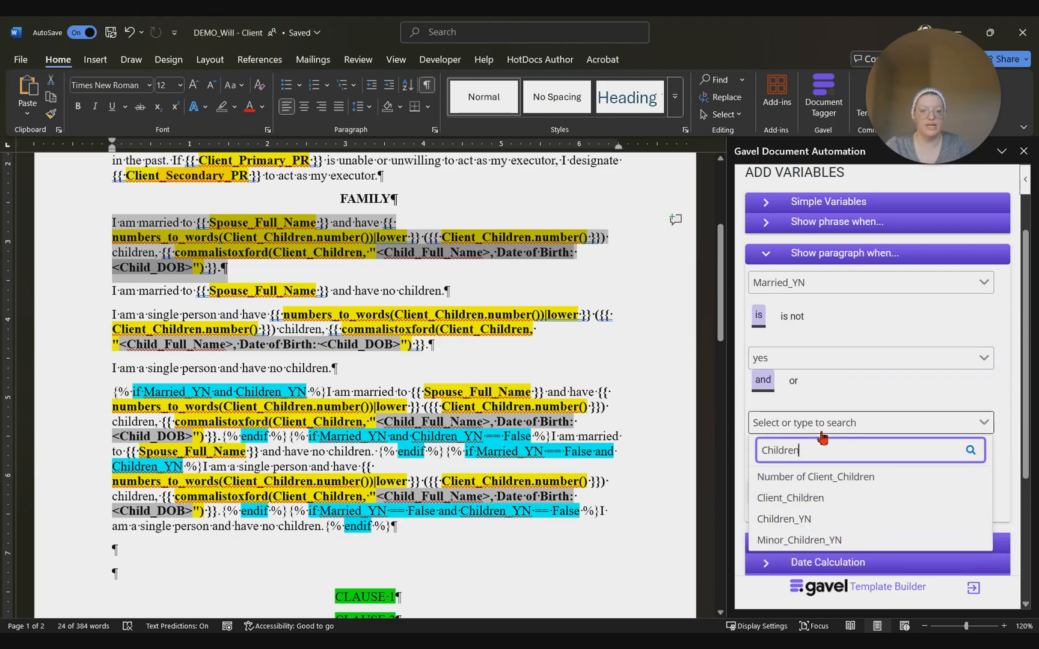
click(784, 519)
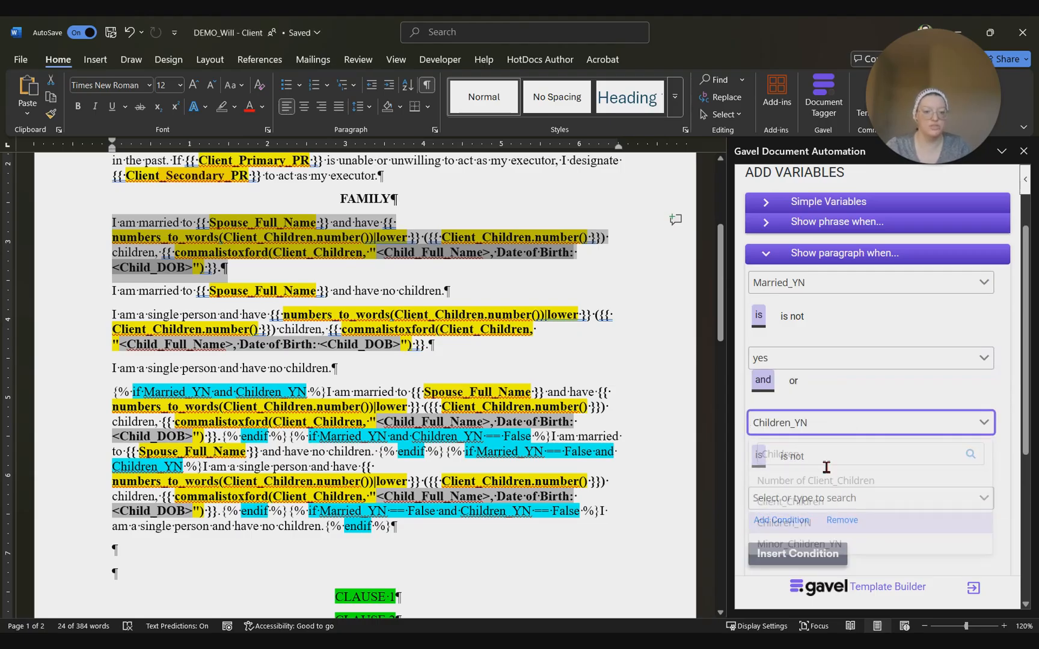
click(809, 498)
click(784, 552)
scroll(900, 440, down, 3)
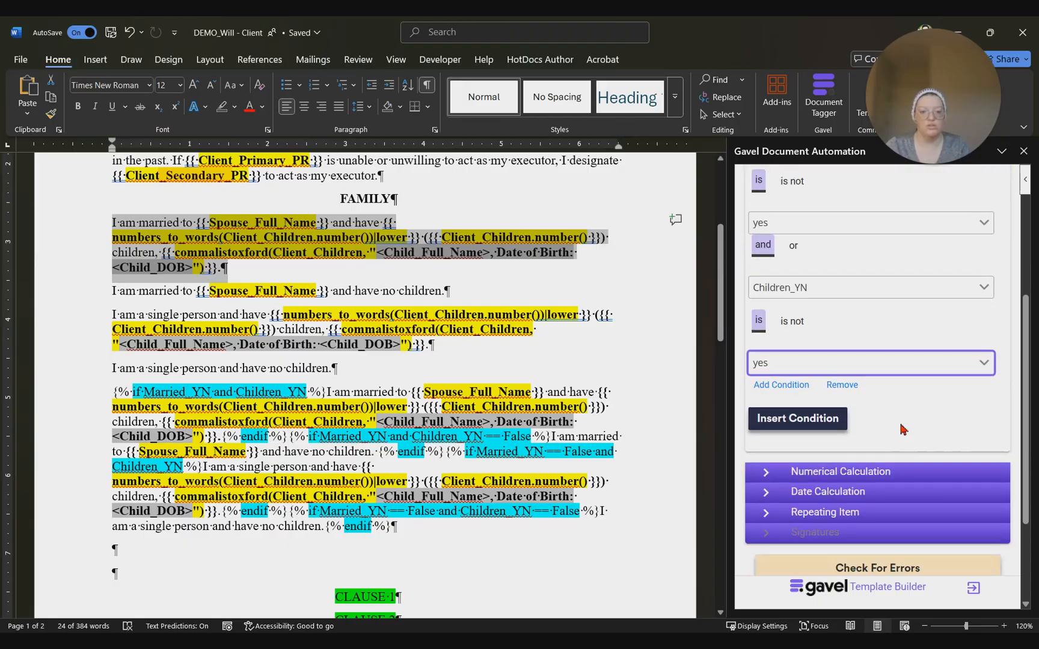
click(788, 434)
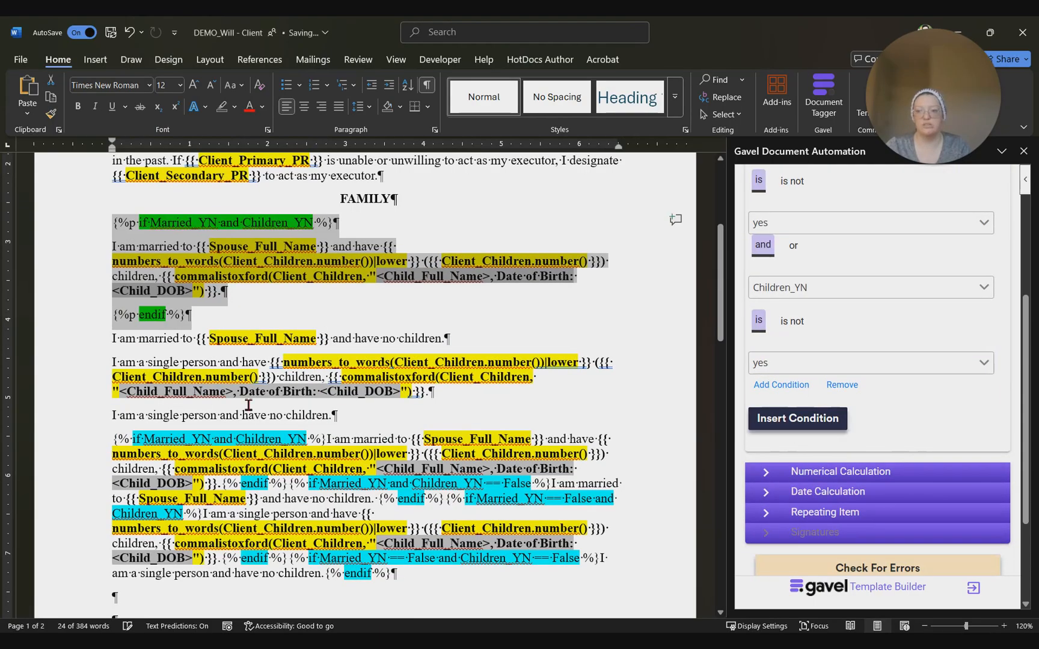
Try joining the Married_YN and Children_YN conditions with "or", and switch the operator back to "and".
click(244, 268)
scroll(920, 409, up, 3)
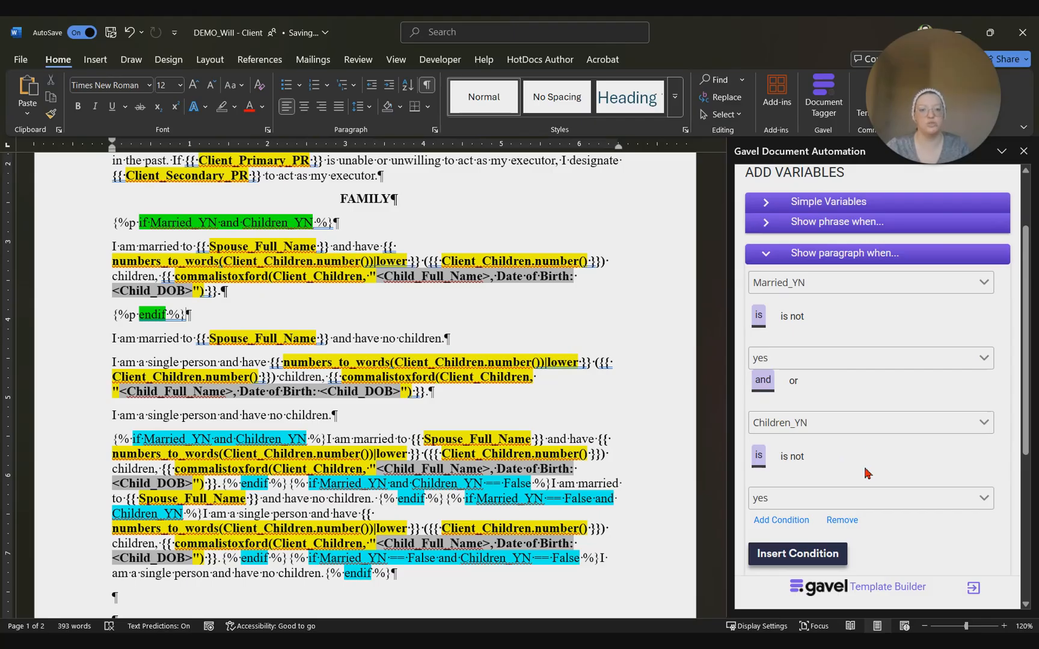
click(794, 381)
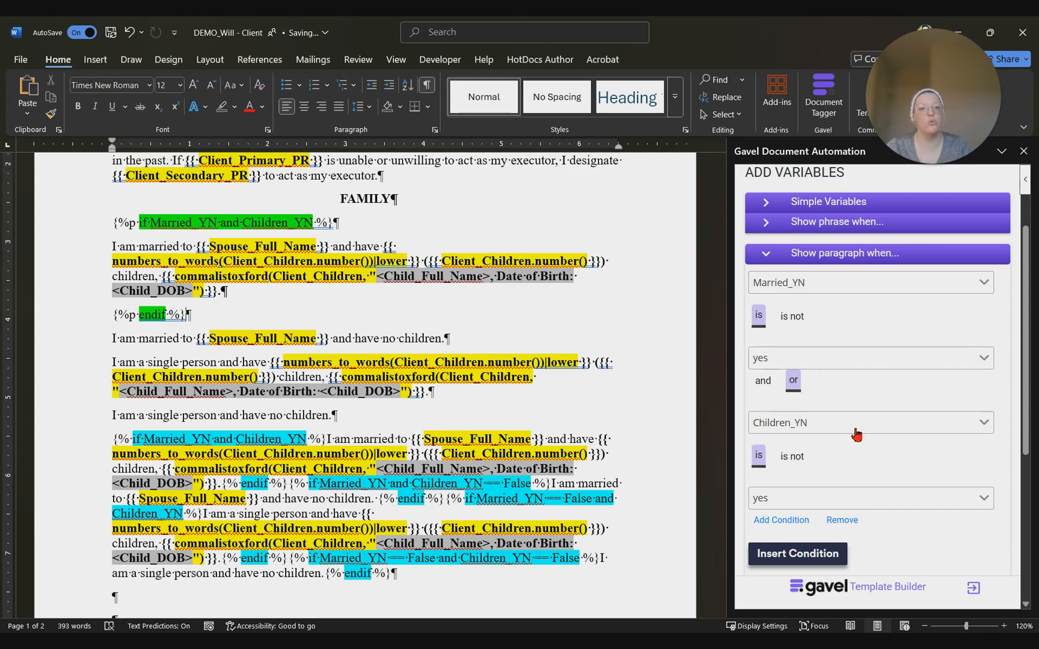
click(763, 382)
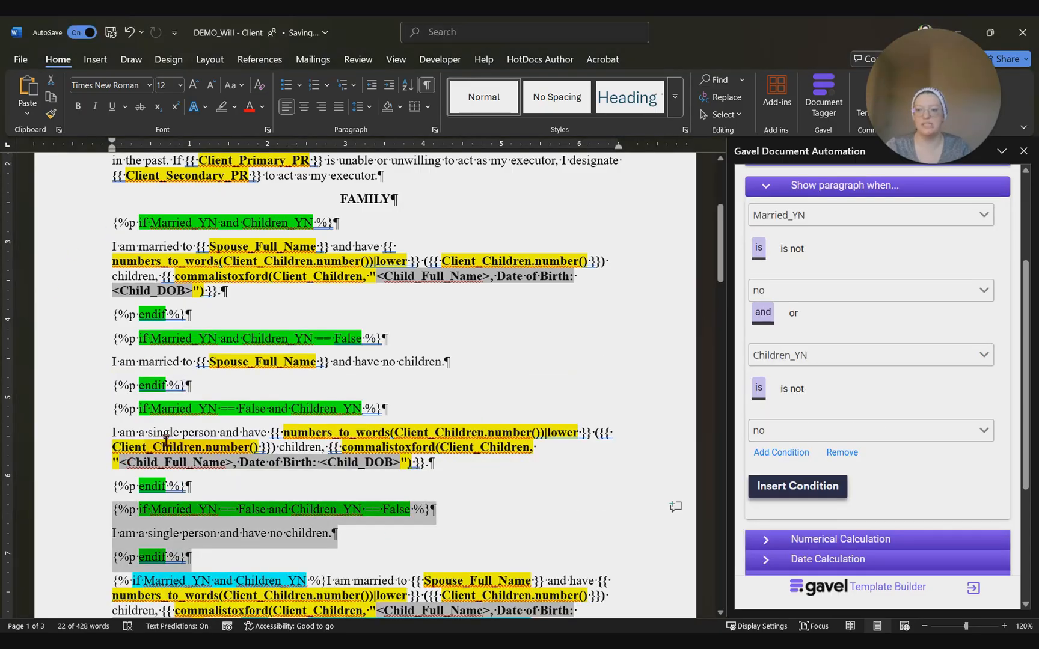
Compare the phrase-level {% if %} tag with the paragraph-level {%p if %} and {%p endif %} tags under FAMILY.
scroll(150, 445, down, 1)
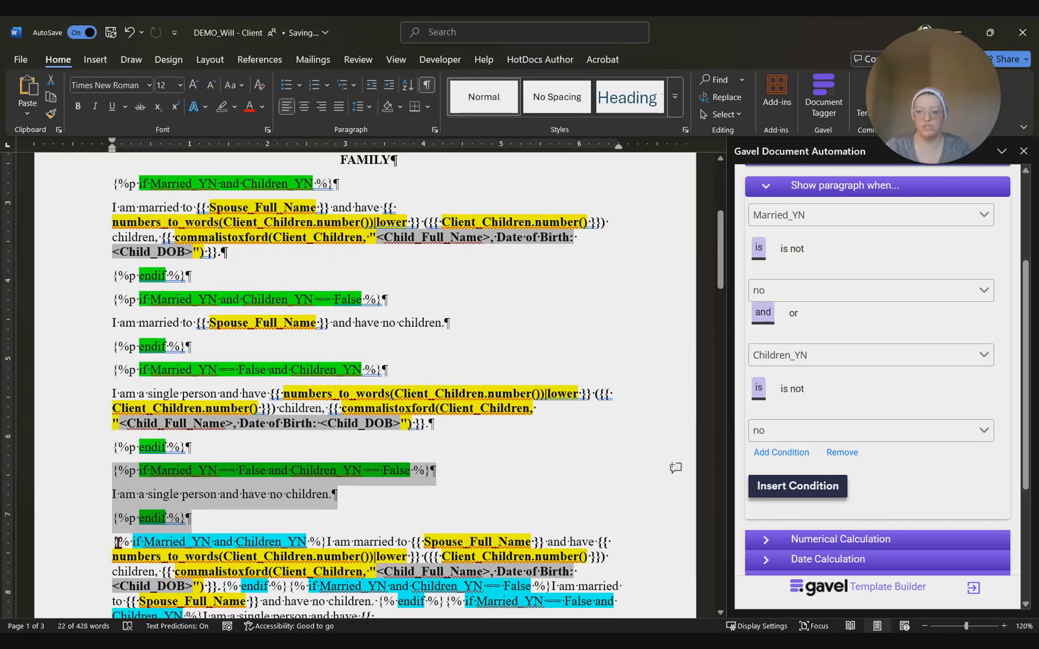
drag(113, 546, 329, 542)
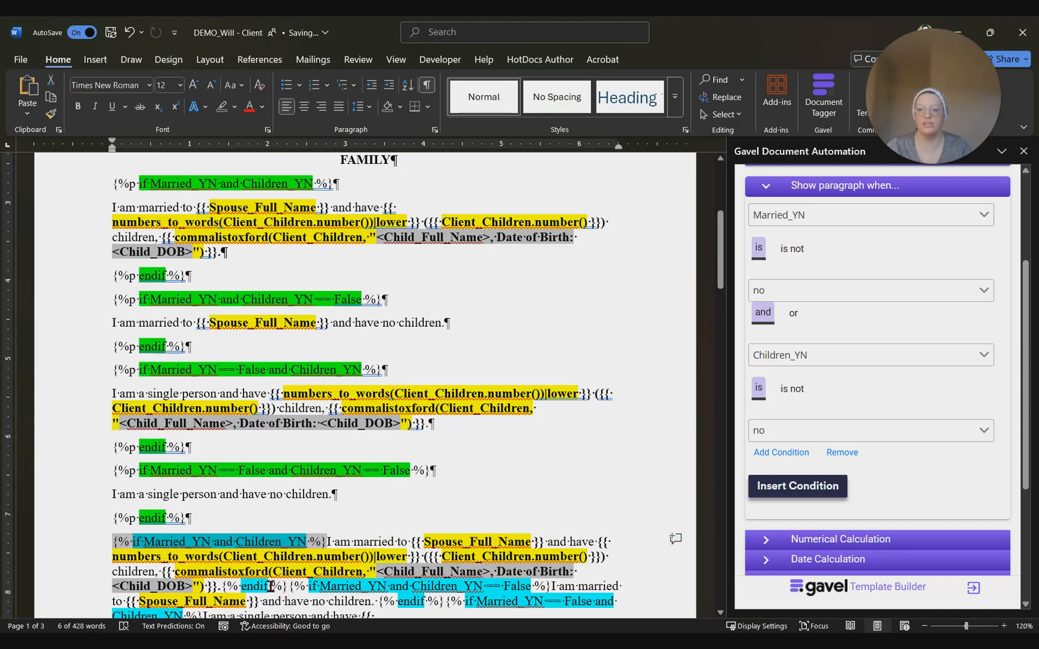
scroll(132, 501, up, 1)
click(121, 231)
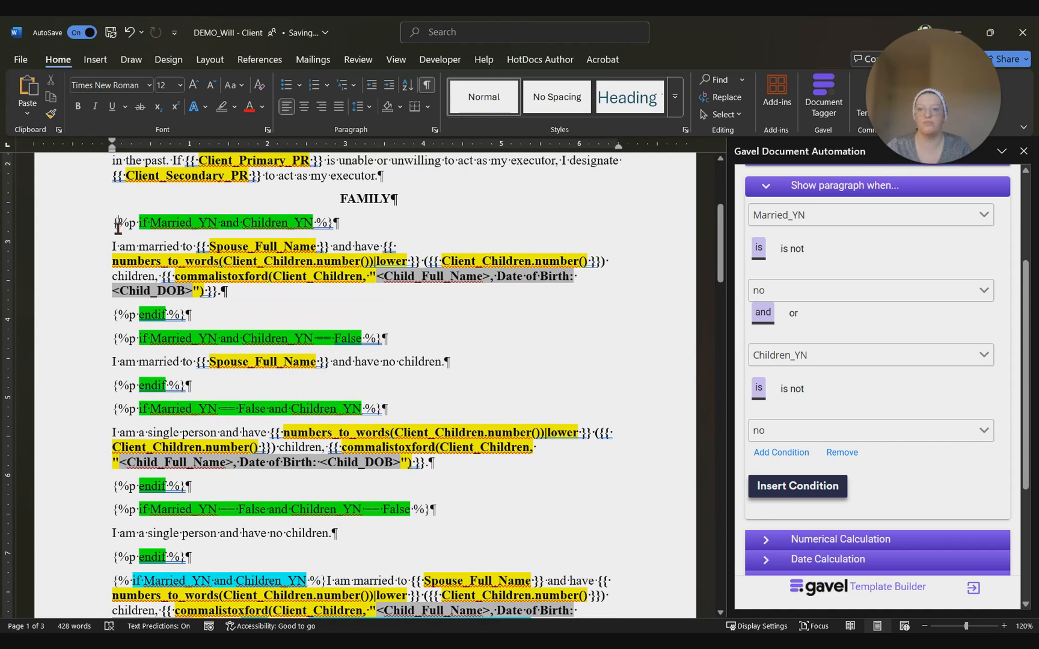
drag(113, 223, 356, 226)
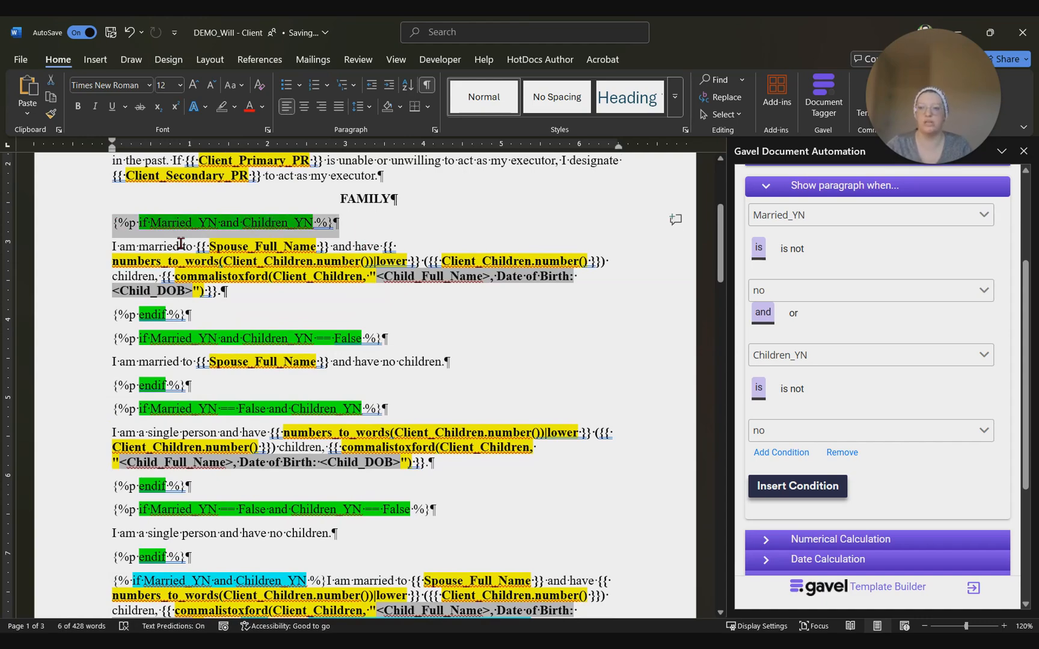
drag(112, 317, 209, 318)
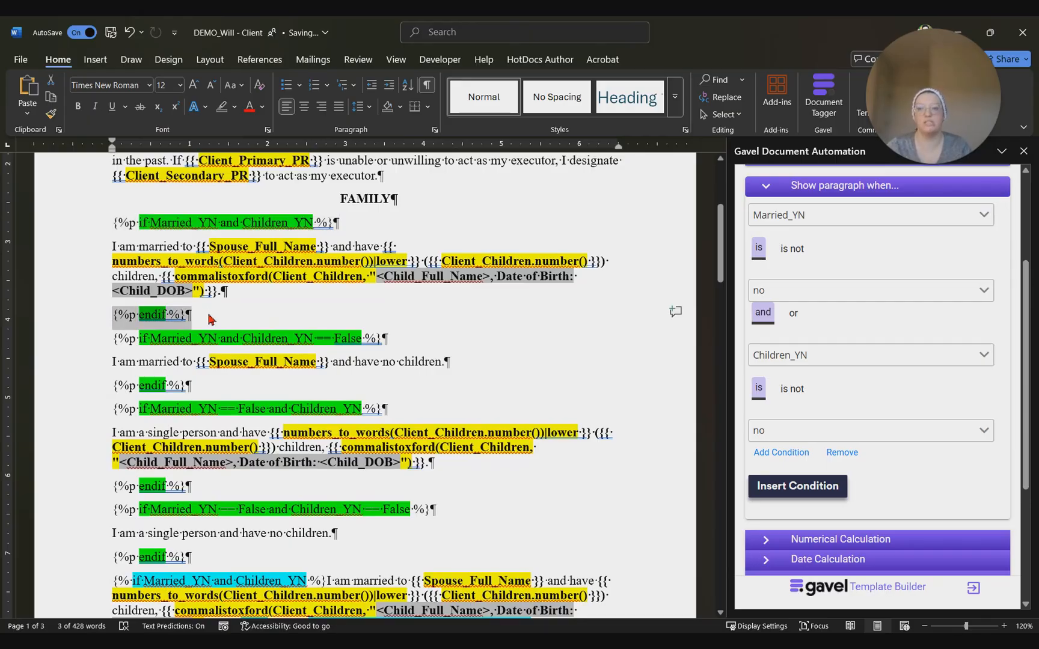
click(131, 224)
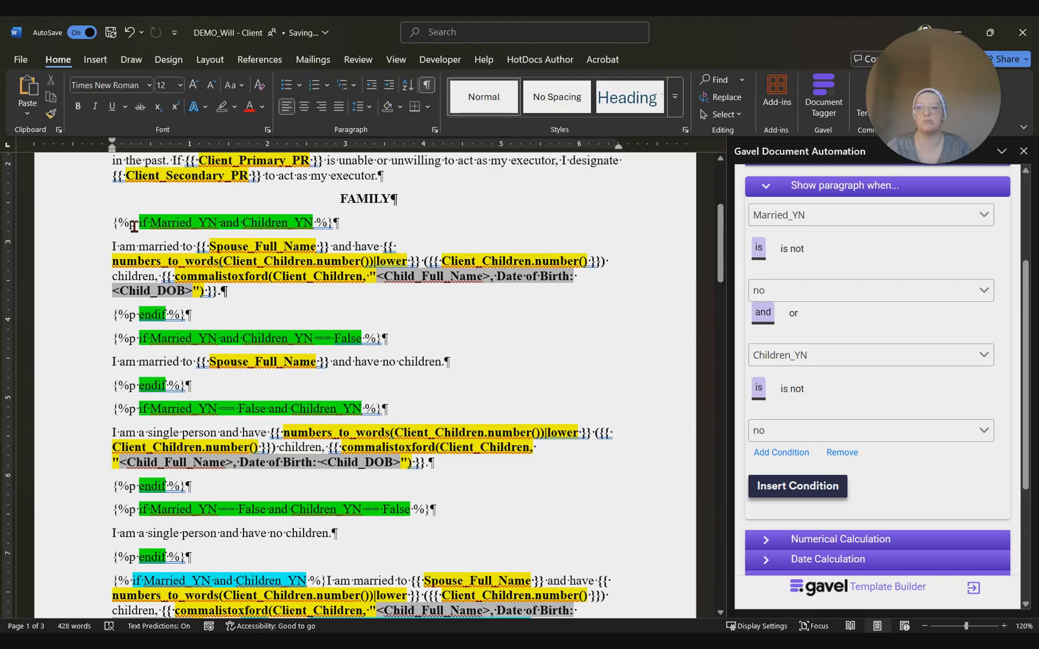
click(145, 227)
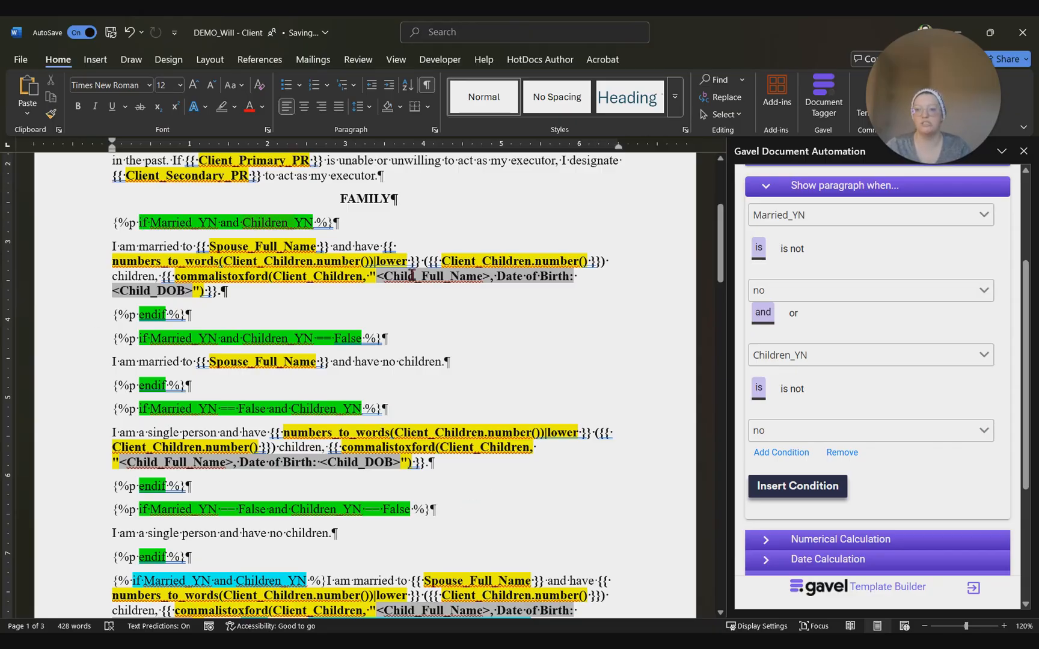
Select the green CLAUSE 1 paragraph and remove the Children_YN condition from the paragraph condition settings.
scroll(489, 447, down, 15)
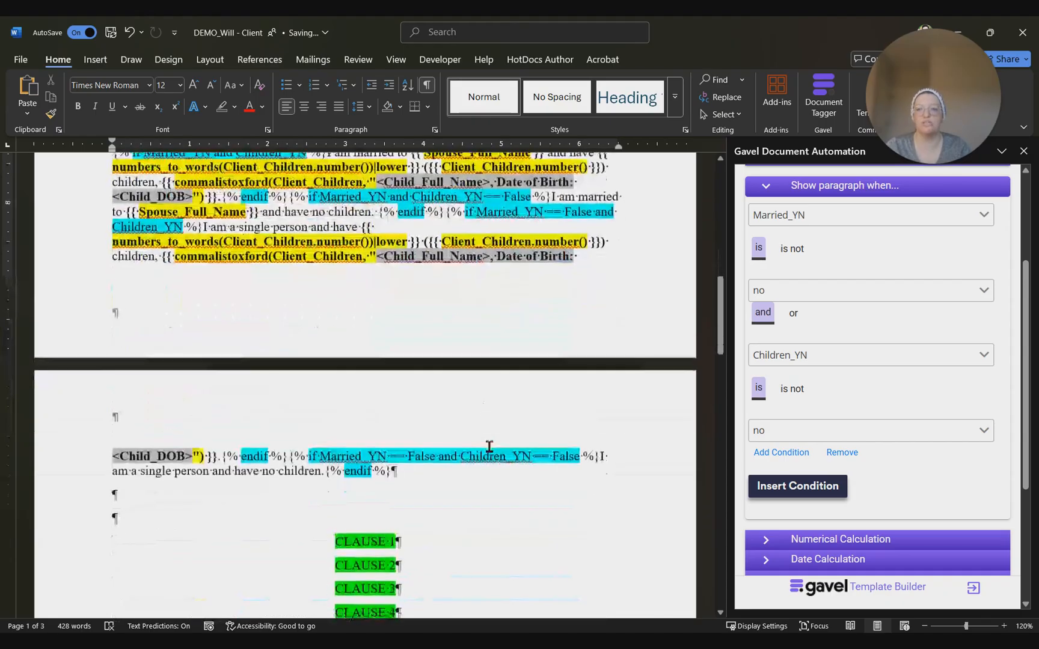
scroll(489, 447, down, 2)
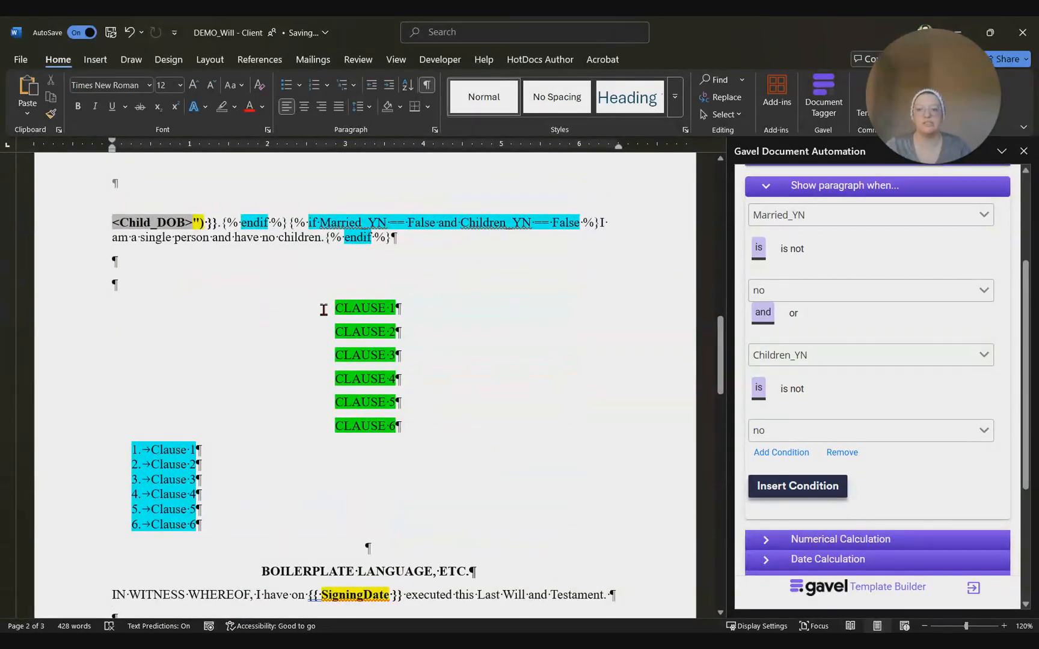
drag(328, 309, 420, 309)
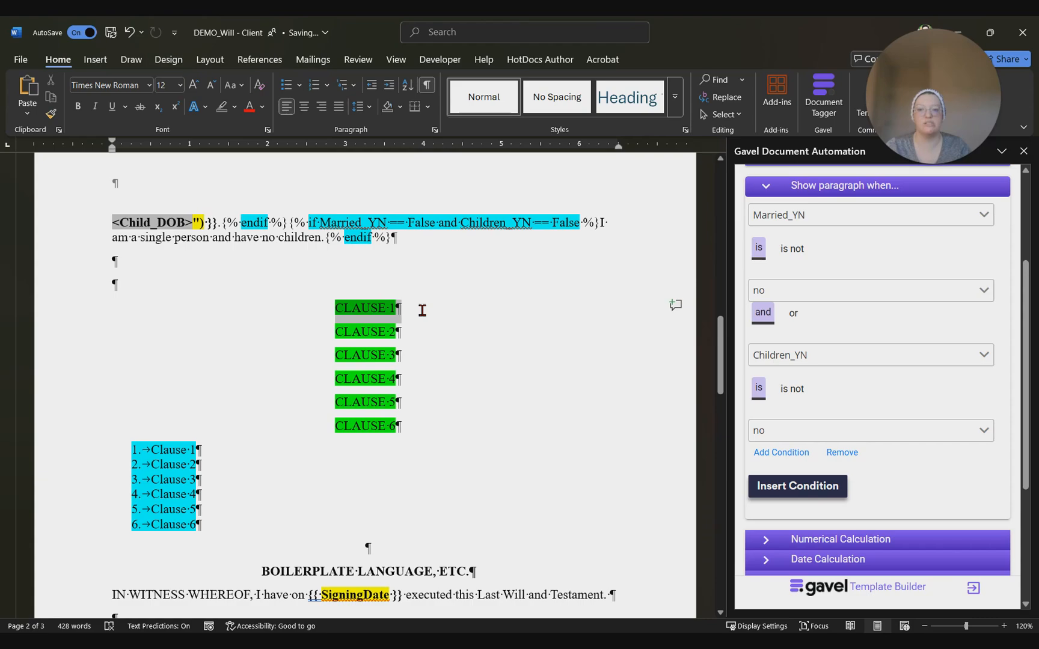
click(853, 454)
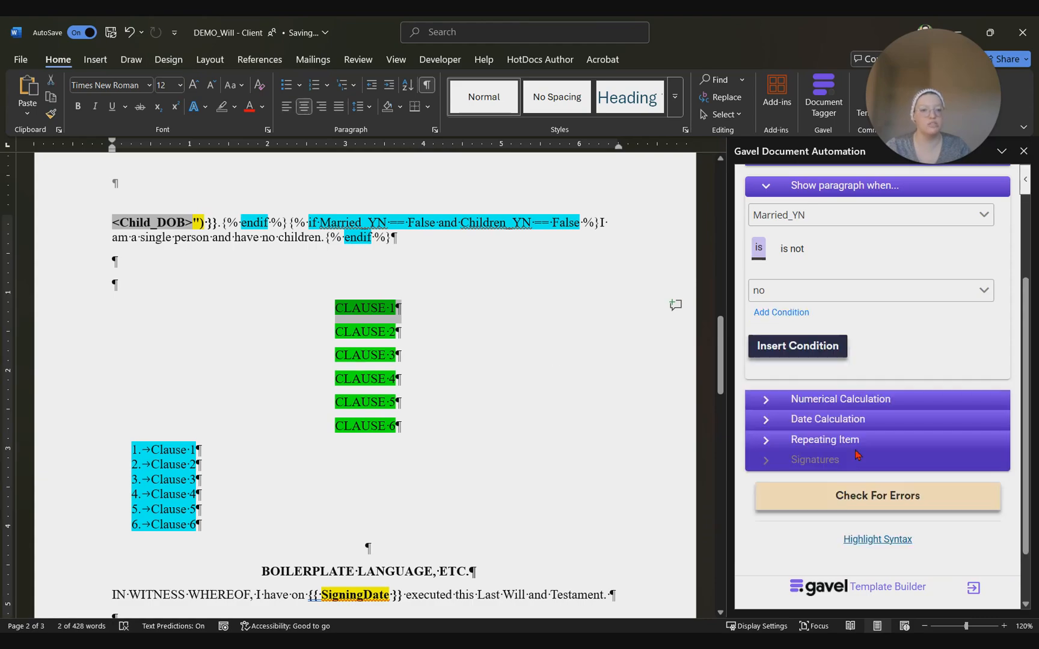
Change the paragraph condition's variable from Married_YN to Client_Will_Clauses.
scroll(884, 355, up, 3)
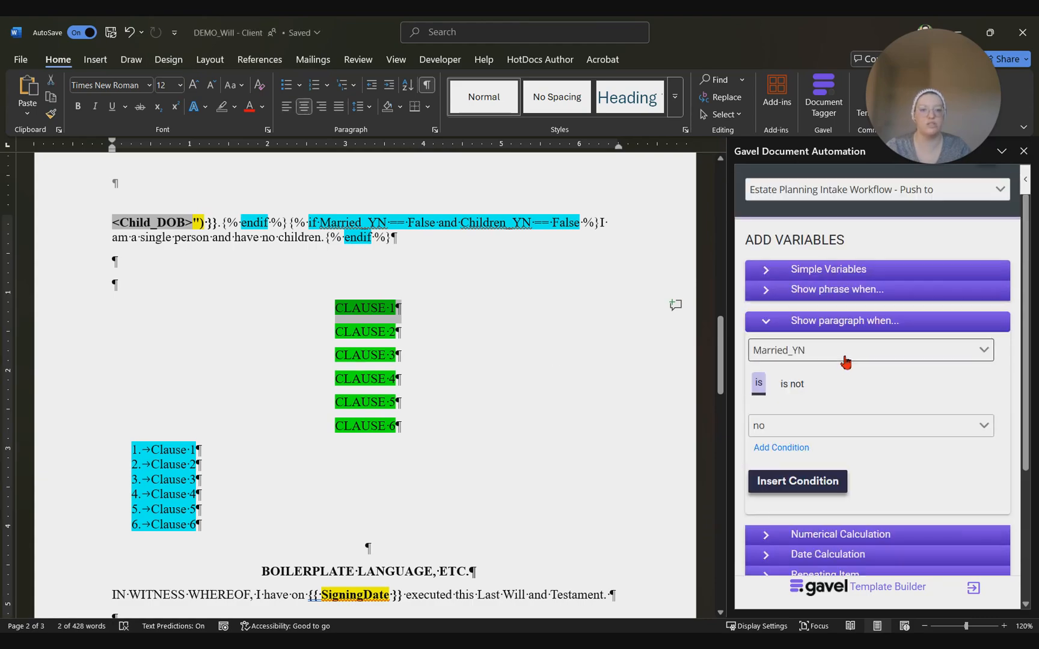
click(847, 360)
key(BackSpace)
key(BackSpace)
key(BackSpace)
key(BackSpace)
key(BackSpace)
key(BackSpace)
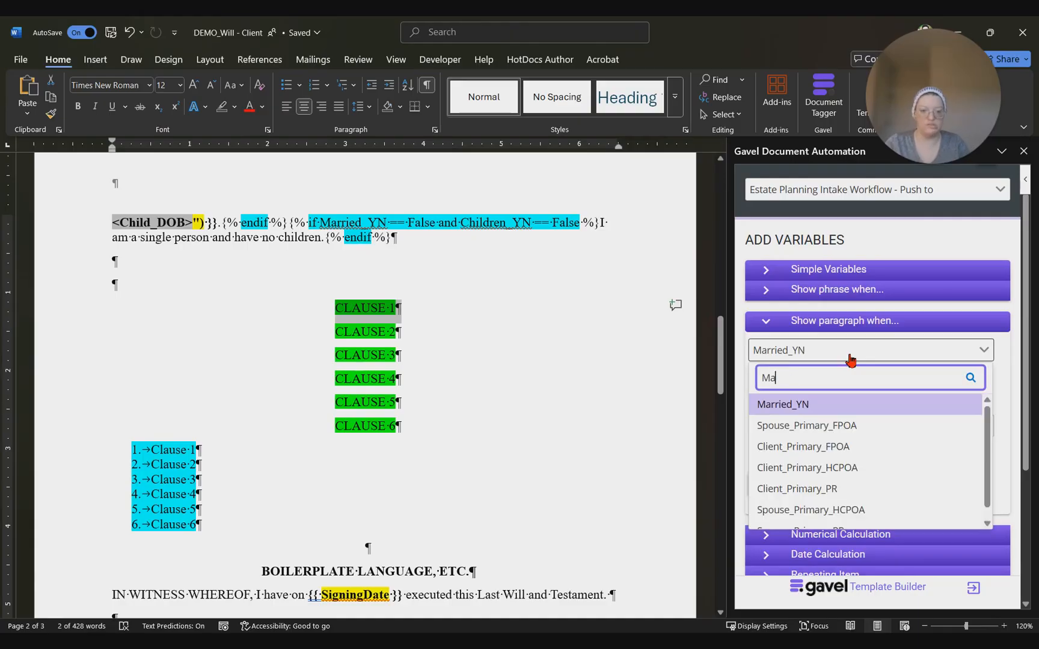
text(Will)
click(797, 404)
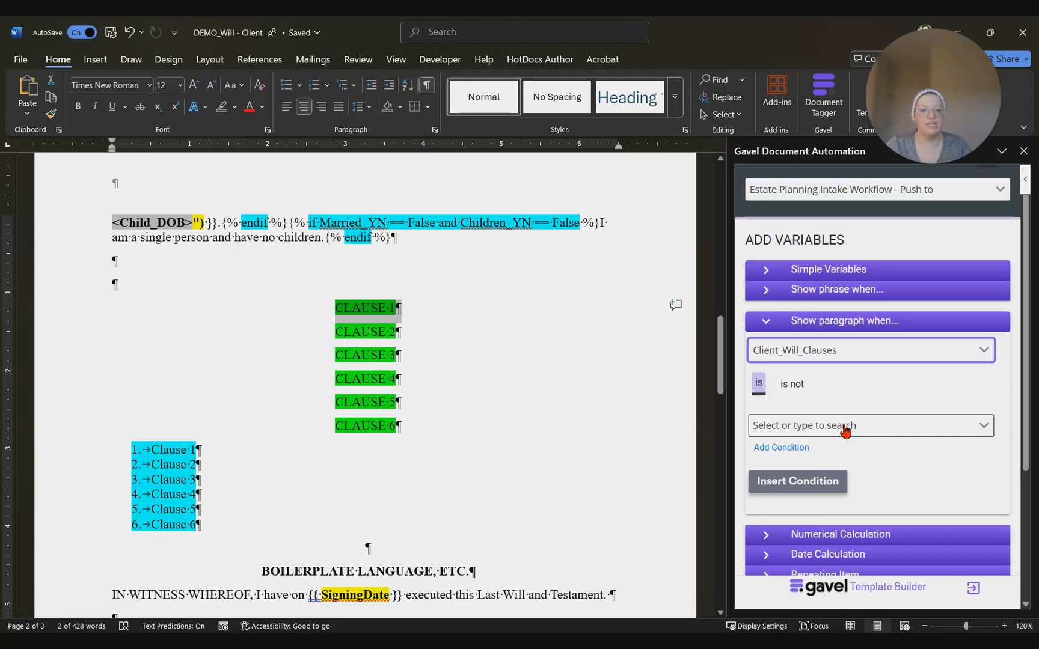
Set the condition value to Clause 1 and insert the paragraph condition around CLAUSE 1.
click(844, 431)
scroll(809, 505, down, 1)
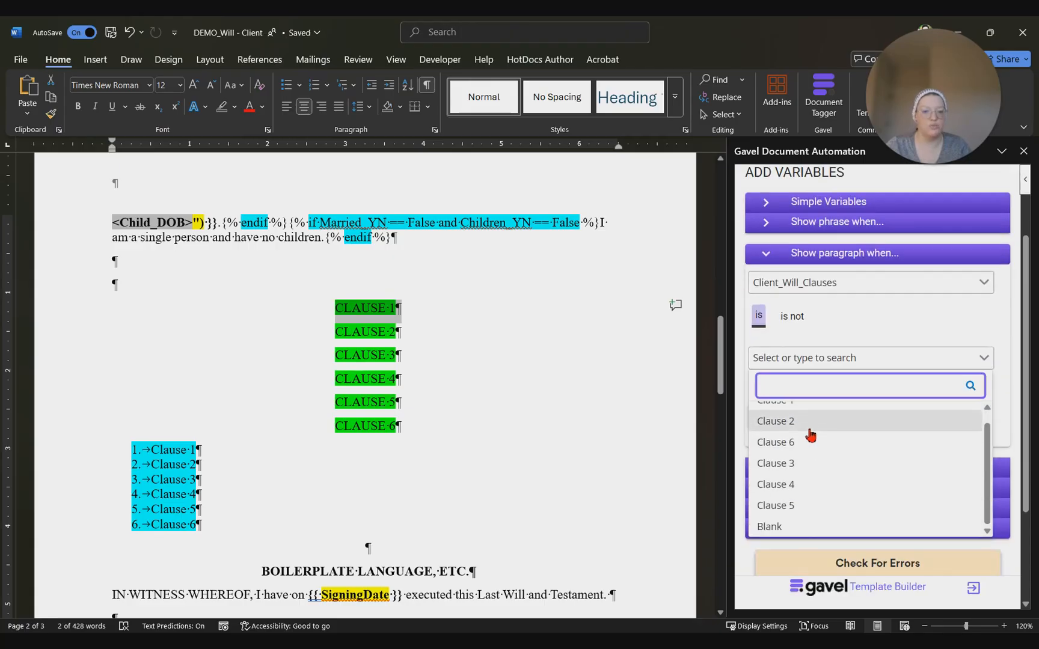
scroll(806, 493, up, 1)
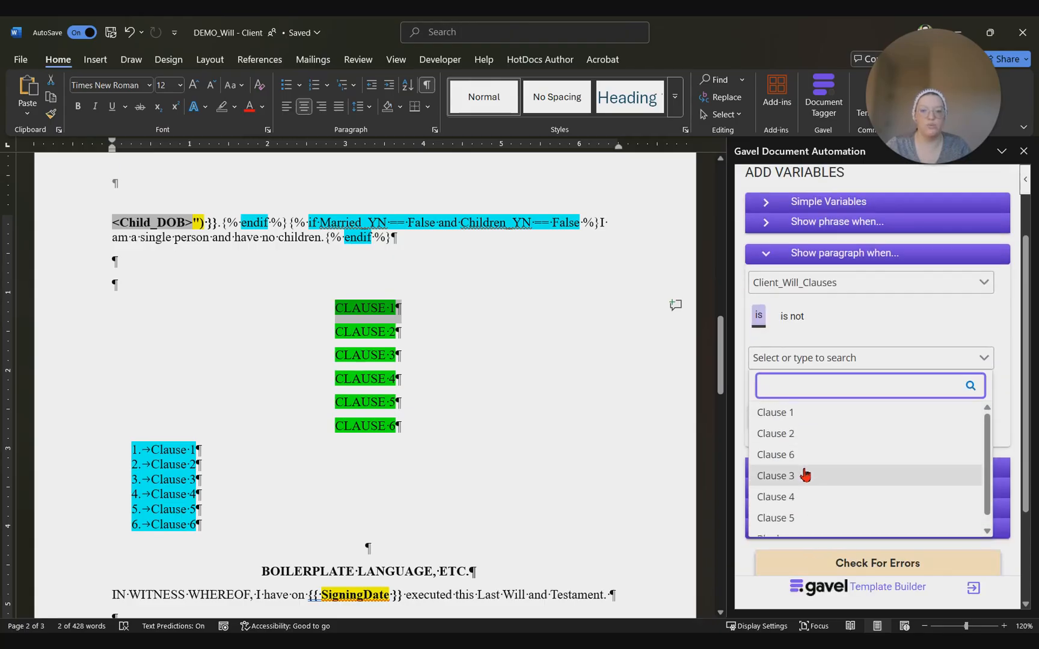
click(803, 414)
click(796, 413)
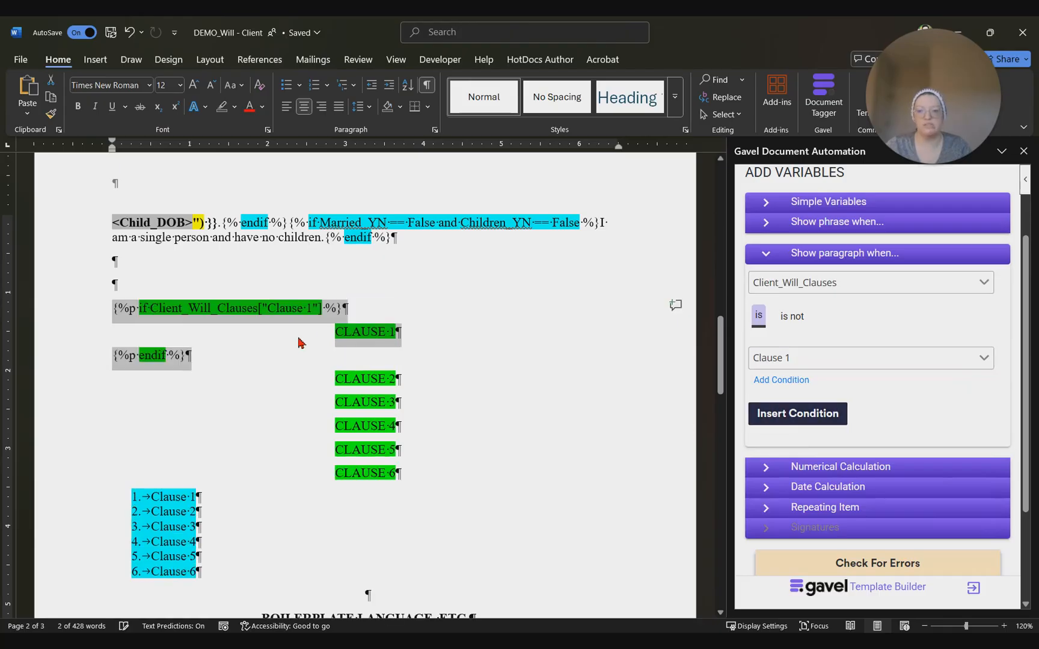
Wrap the CLAUSE 2 paragraph in a paragraph condition requiring Client_Will_Clauses is Clause 2.
triple_click(383, 379)
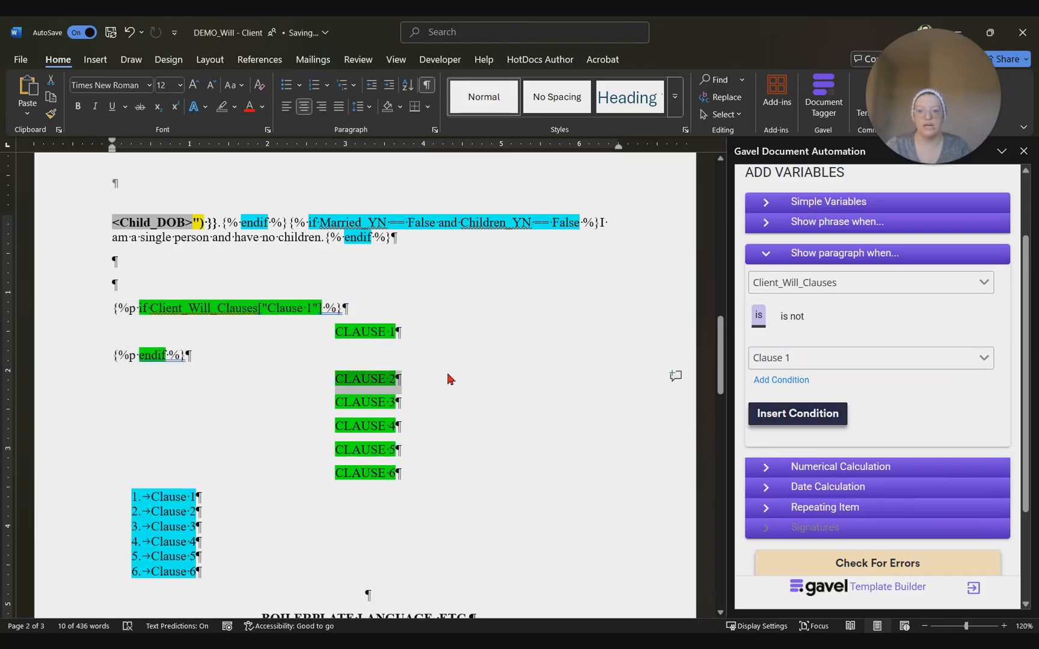
click(818, 359)
click(809, 431)
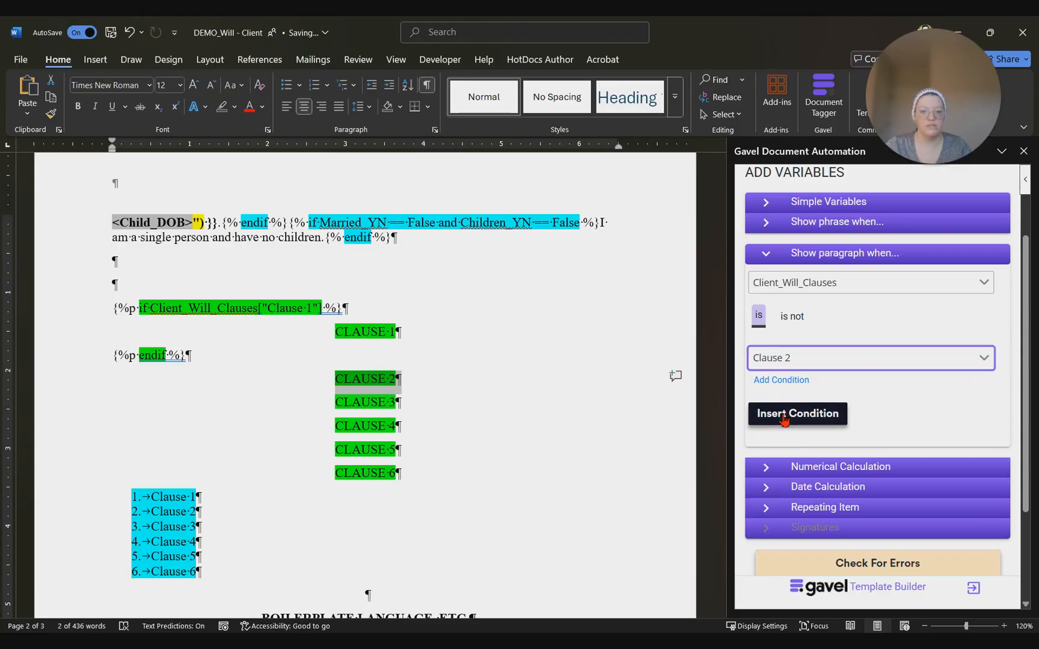
click(784, 415)
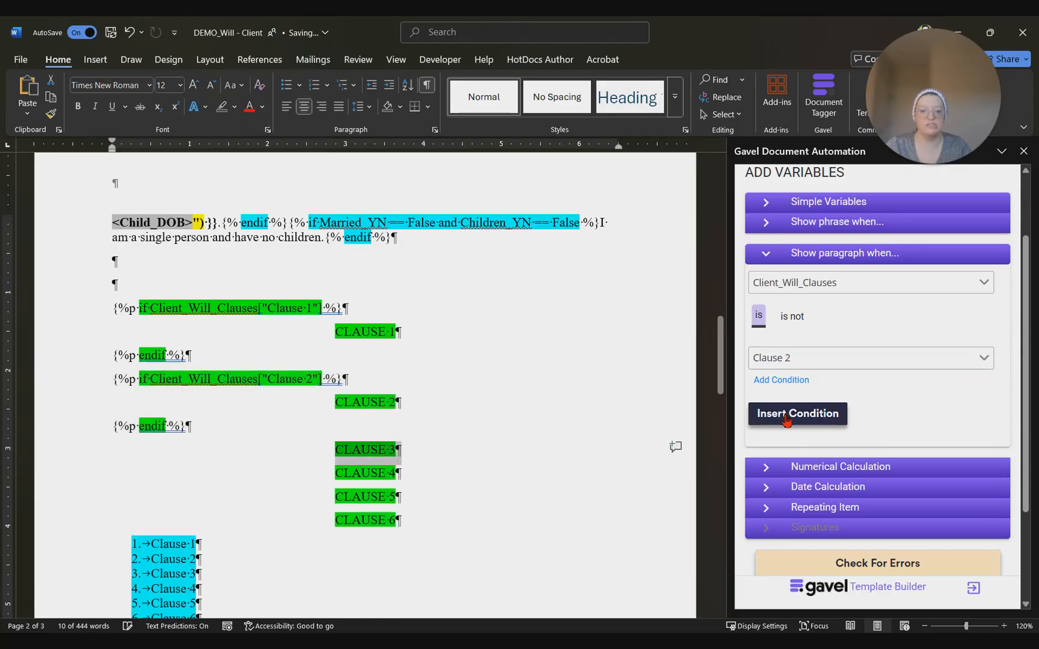
Wrap the CLAUSE 3 paragraph in a paragraph condition requiring Client_Will_Clauses is Clause 3.
click(865, 358)
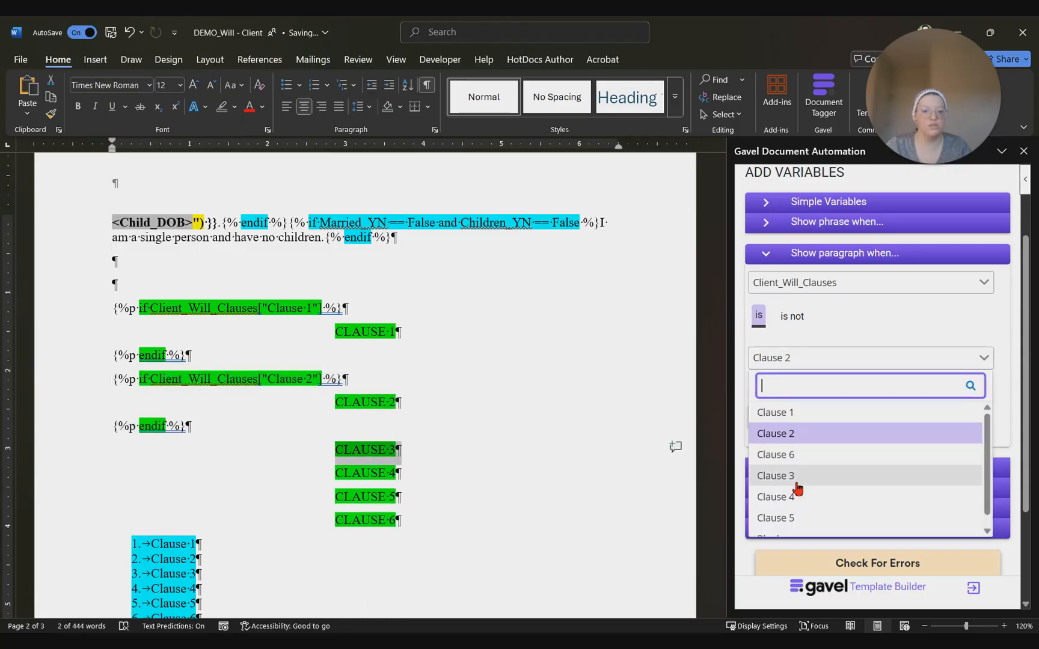
click(782, 476)
click(798, 414)
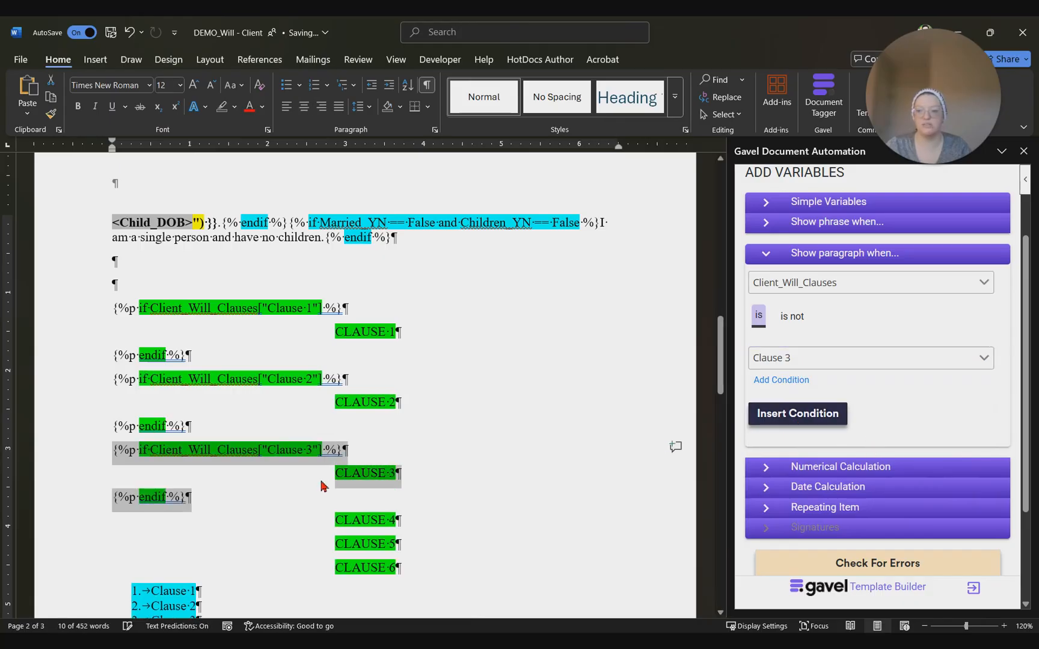
Select the CLAUSE 4 paragraph and set its paragraph condition to Client_Will_Clauses is Clause 4.
scroll(322, 480, down, 2)
drag(335, 441, 451, 446)
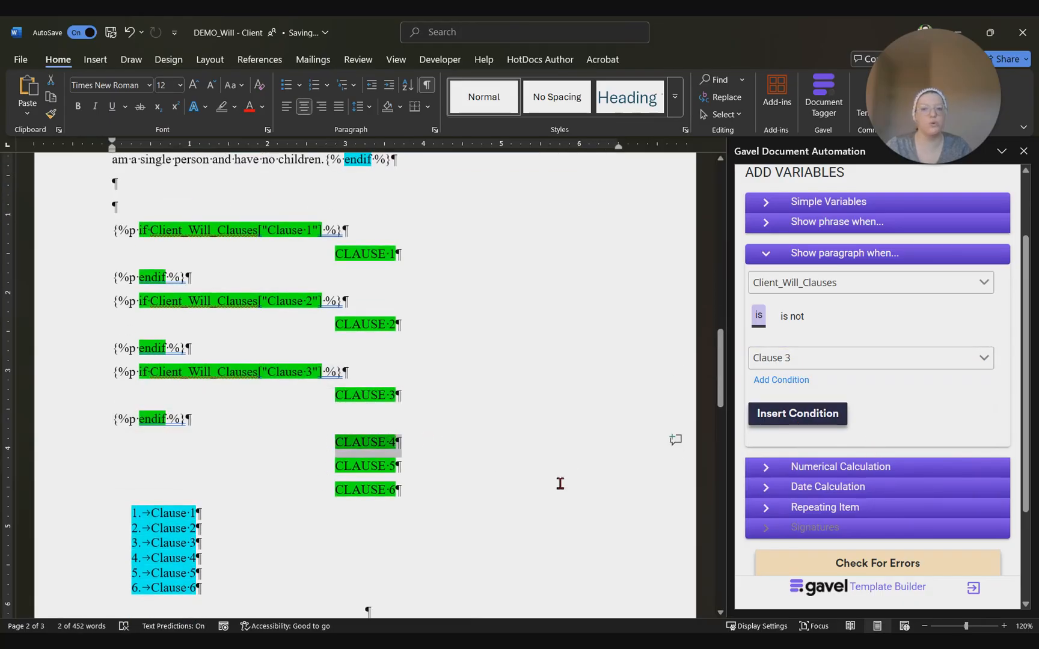
click(861, 358)
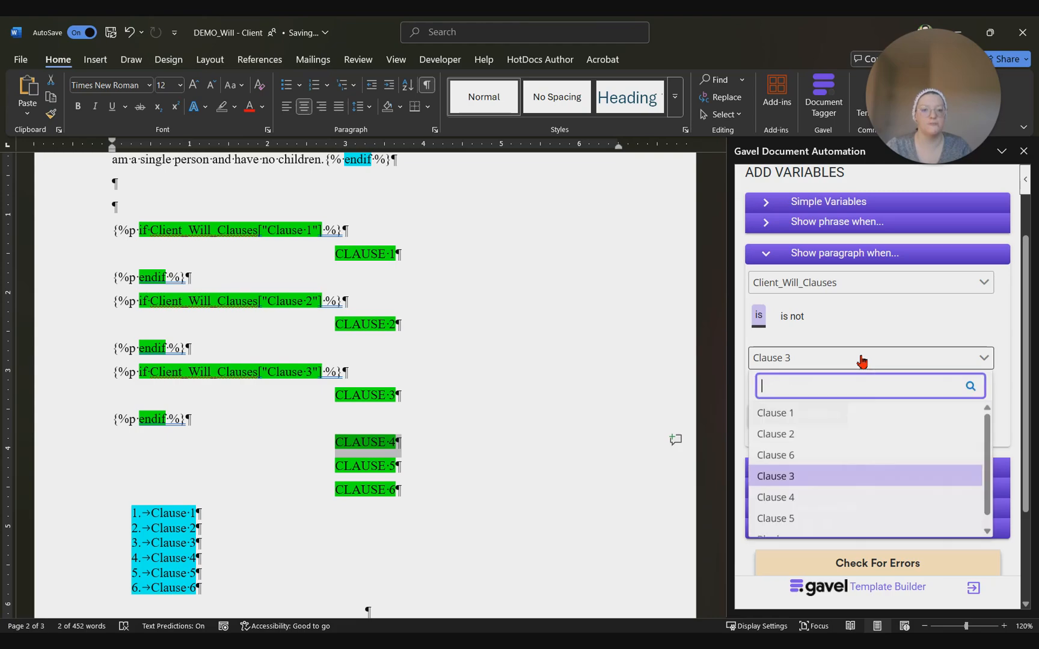
click(808, 498)
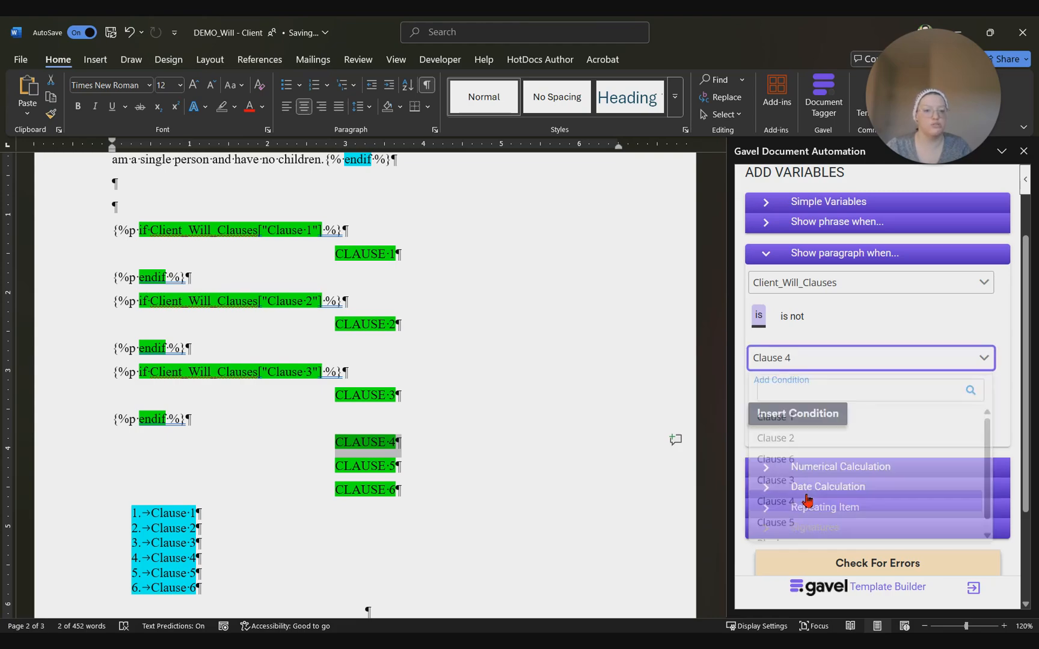
Add a second condition on Client_Will_Clauses to the CLAUSE 4 paragraph condition, joined with "and".
click(800, 385)
click(799, 429)
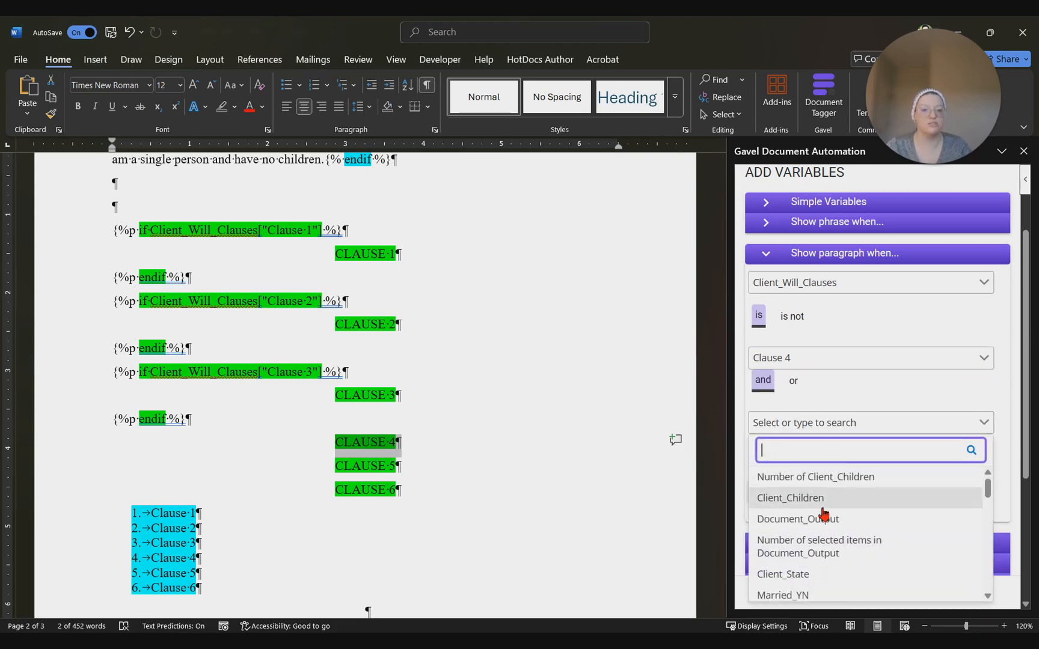
text(clien)
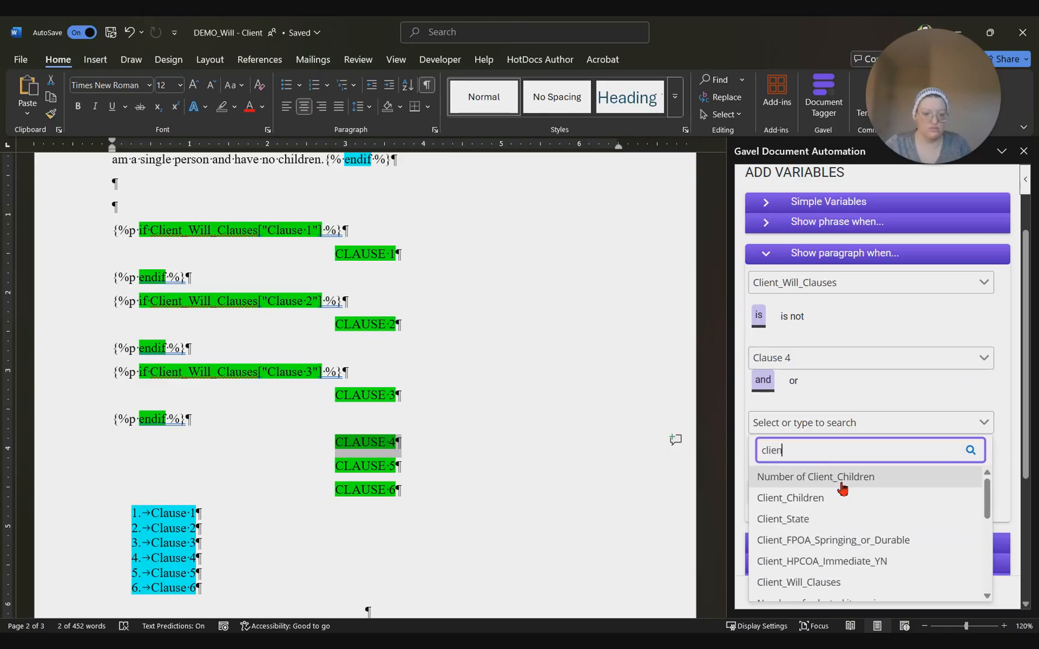
text(t_wi)
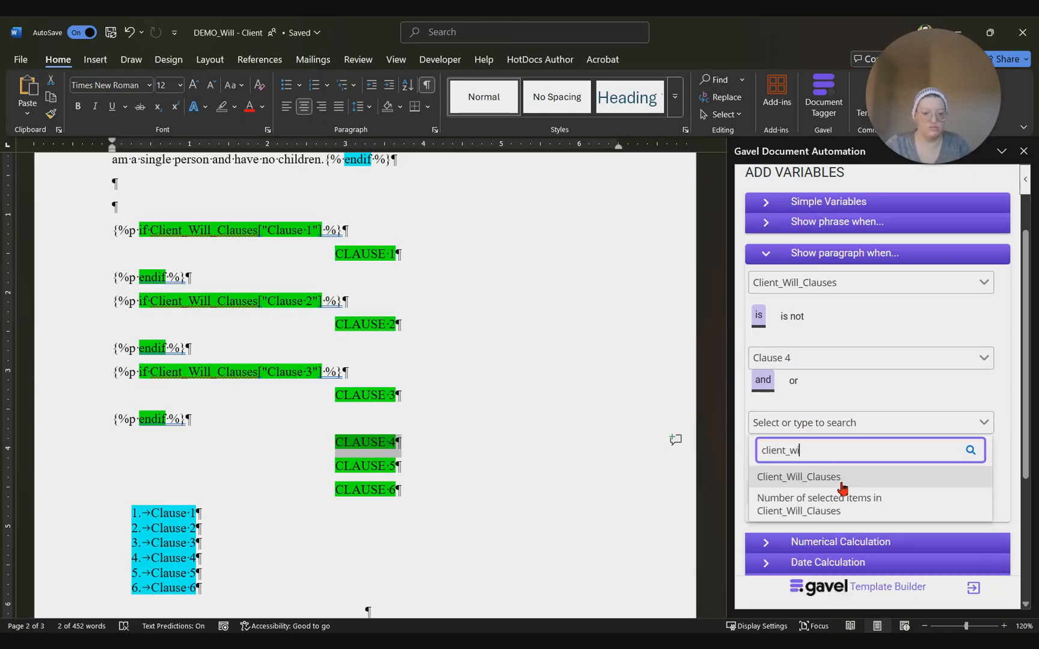
text(ll)
click(842, 478)
Set the second condition to "is not" Clause 3 and insert the combined condition around the CLAUSE 4 paragraph.
click(797, 498)
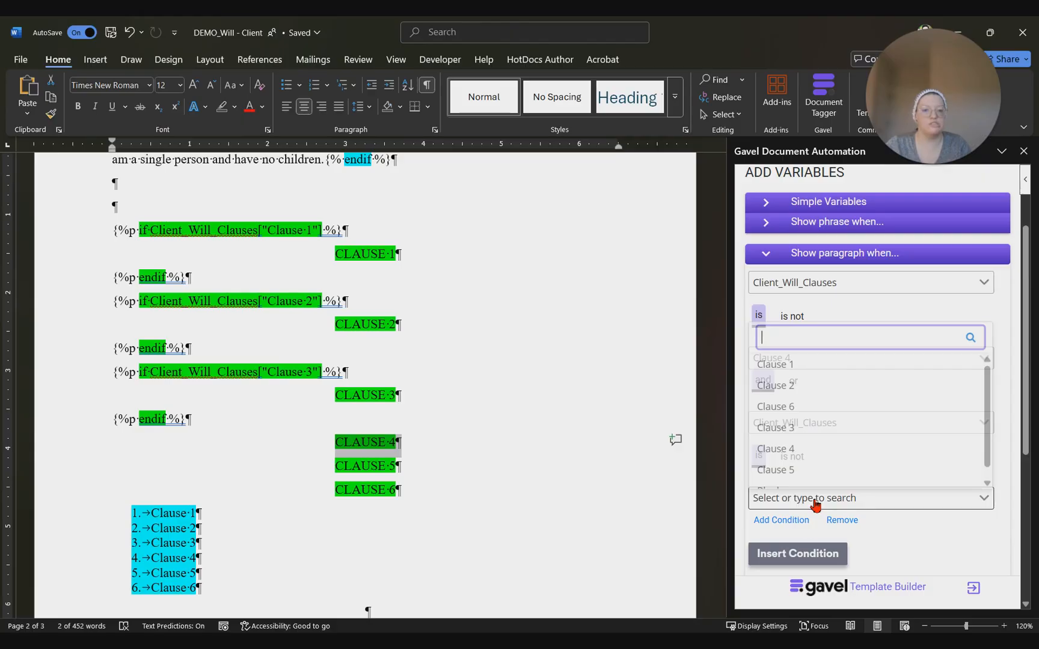
click(793, 445)
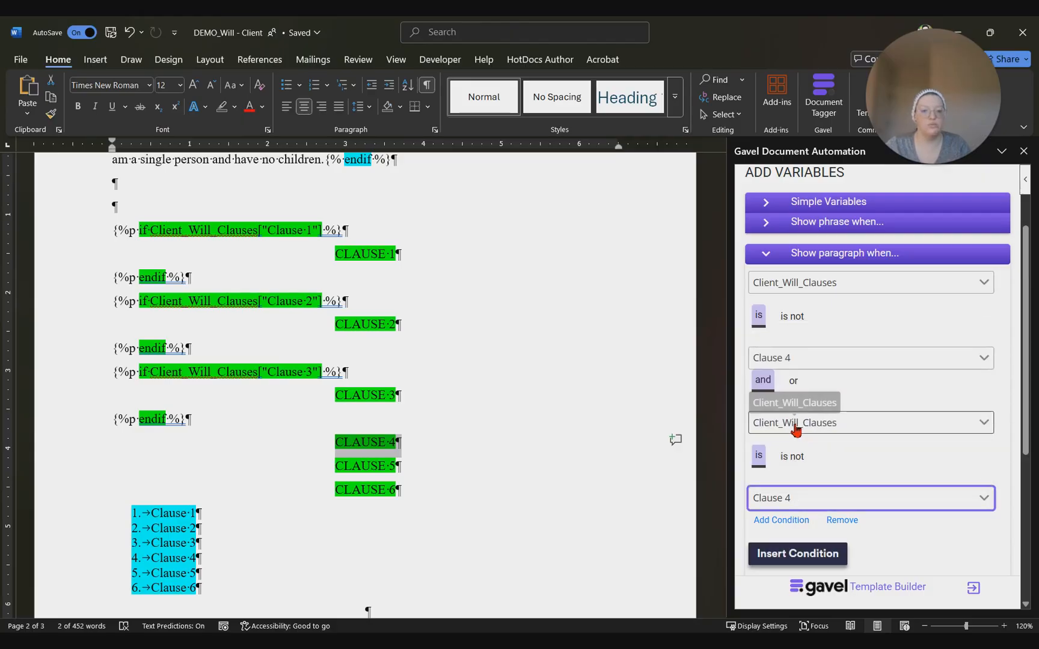
click(788, 498)
click(789, 426)
click(792, 456)
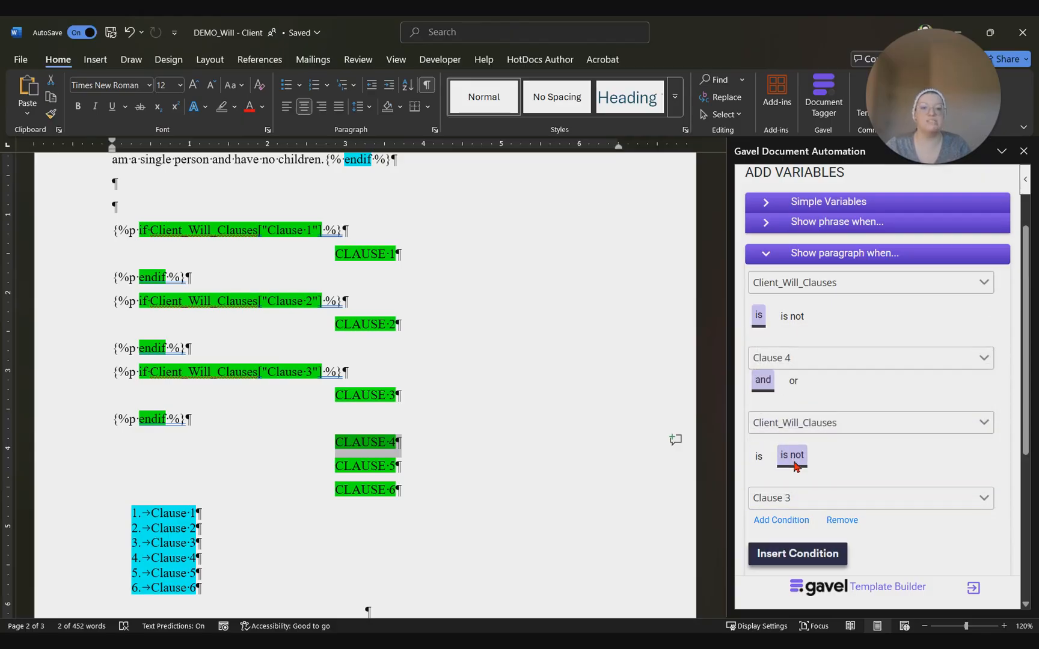
click(799, 555)
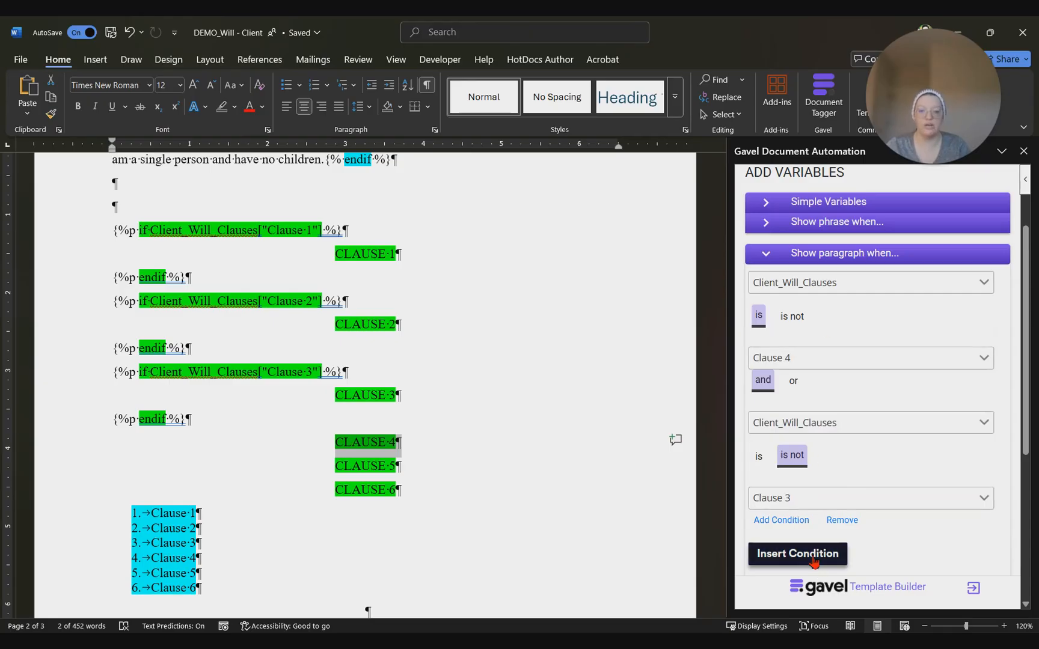
Remove the extra condition and wrap the numbered list item Clause 1 in a paragraph condition requiring Client_Will_Clauses is Clause 1.
click(505, 504)
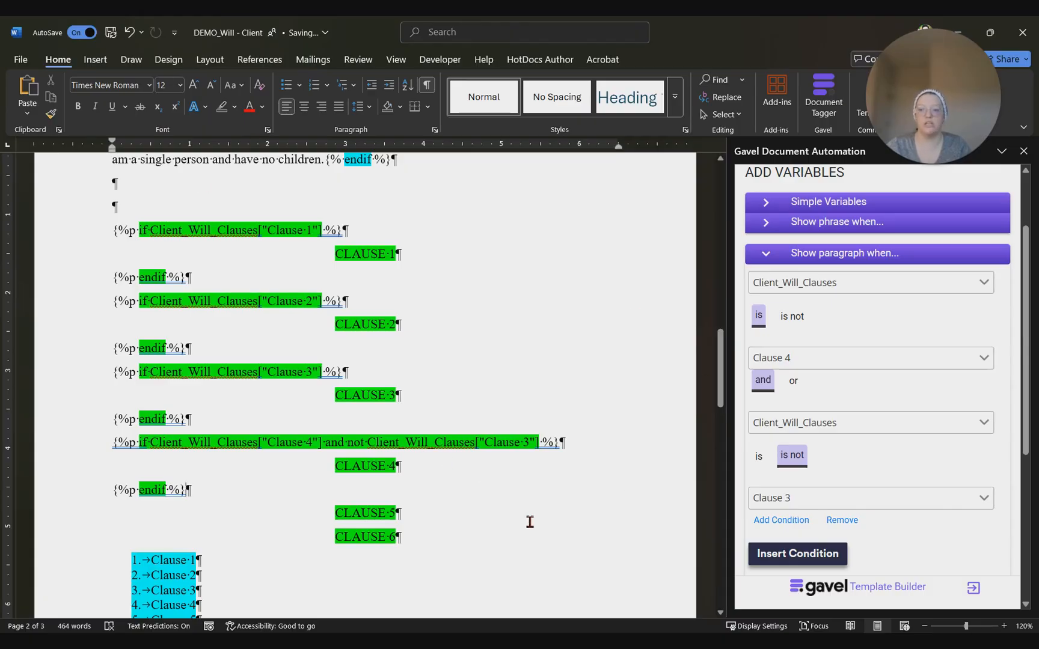
scroll(499, 514, down, 2)
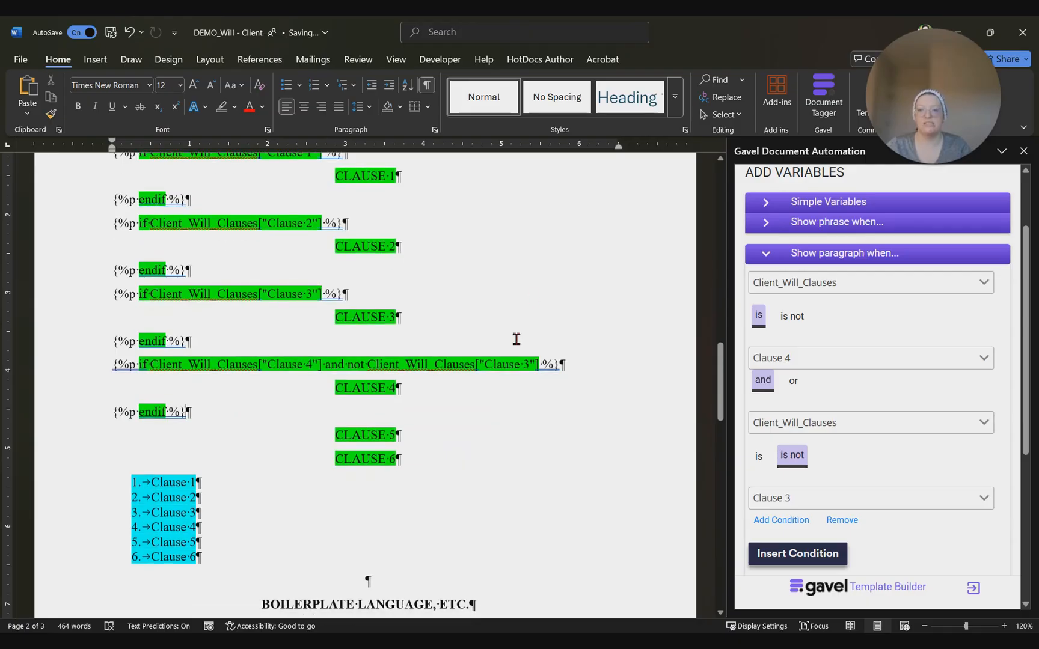
scroll(400, 384, down, 2)
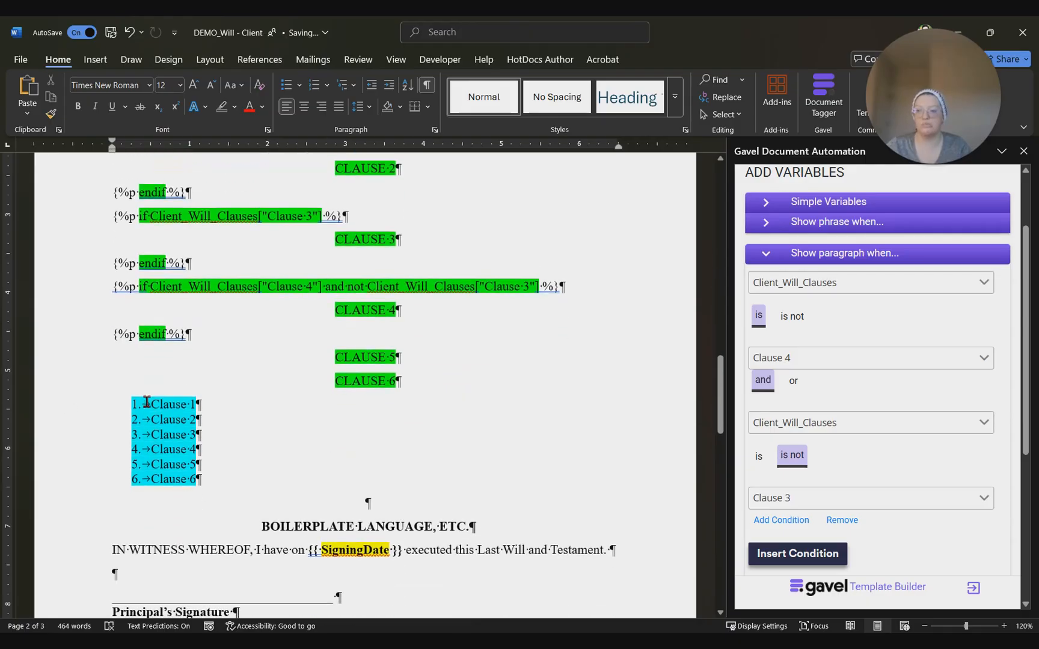
drag(151, 404, 223, 404)
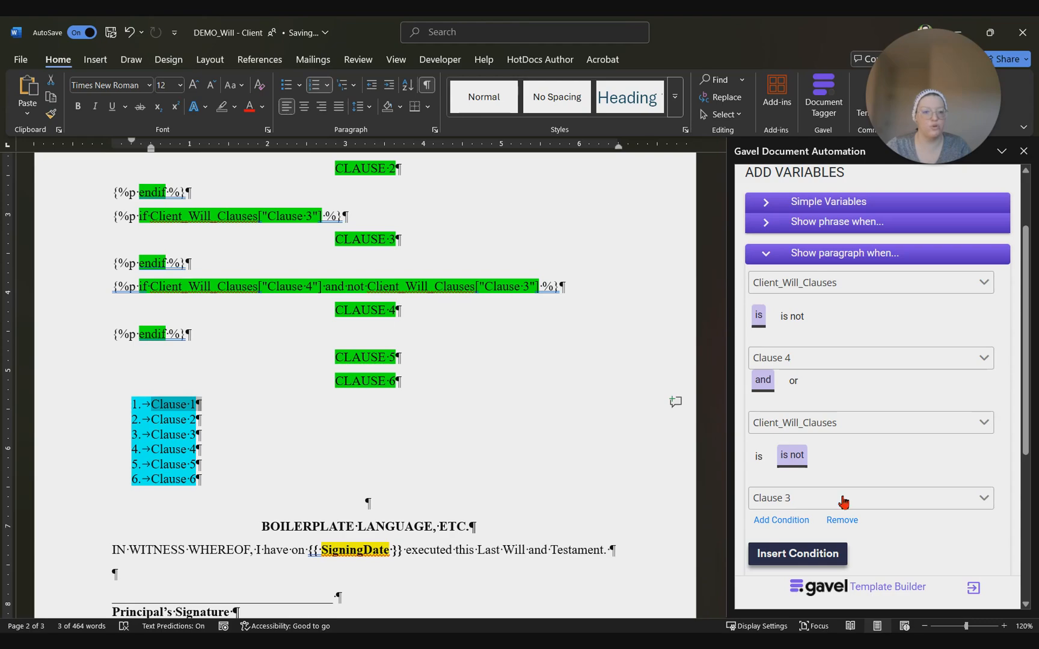
click(844, 521)
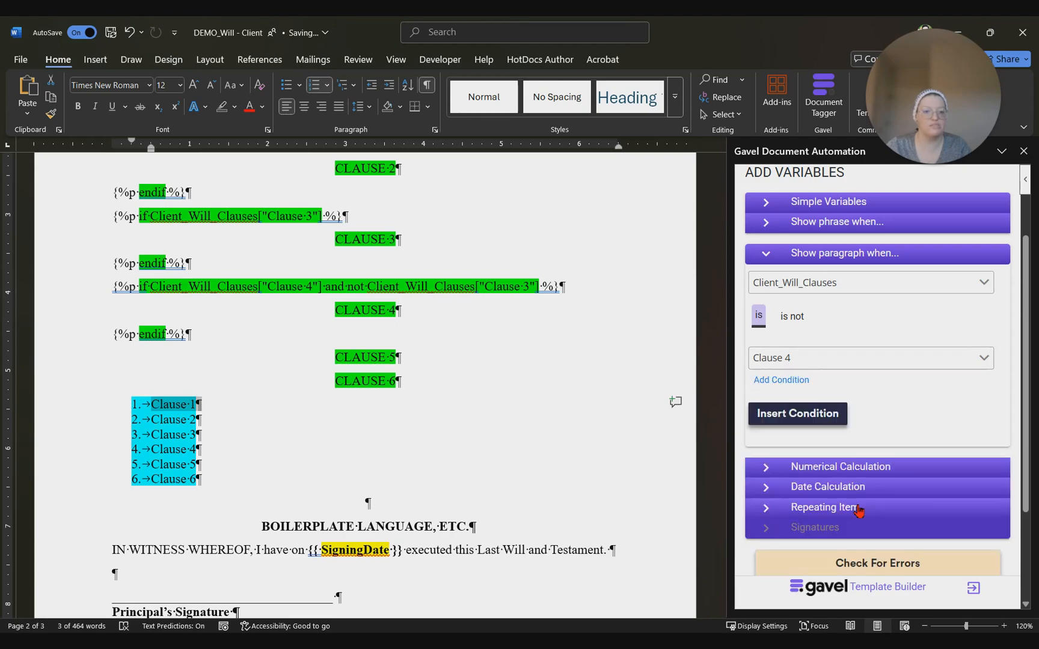
click(819, 363)
click(809, 412)
click(797, 413)
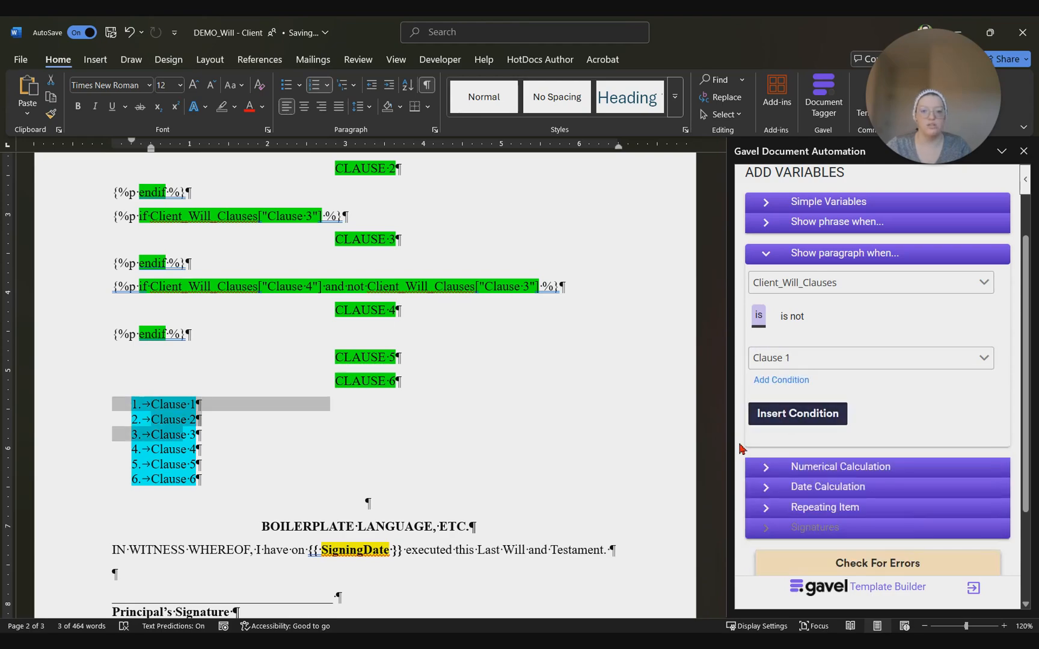
Wrap the numbered list item Clause 2 in a paragraph condition requiring Client_Will_Clauses is Clause 2.
drag(151, 475, 208, 476)
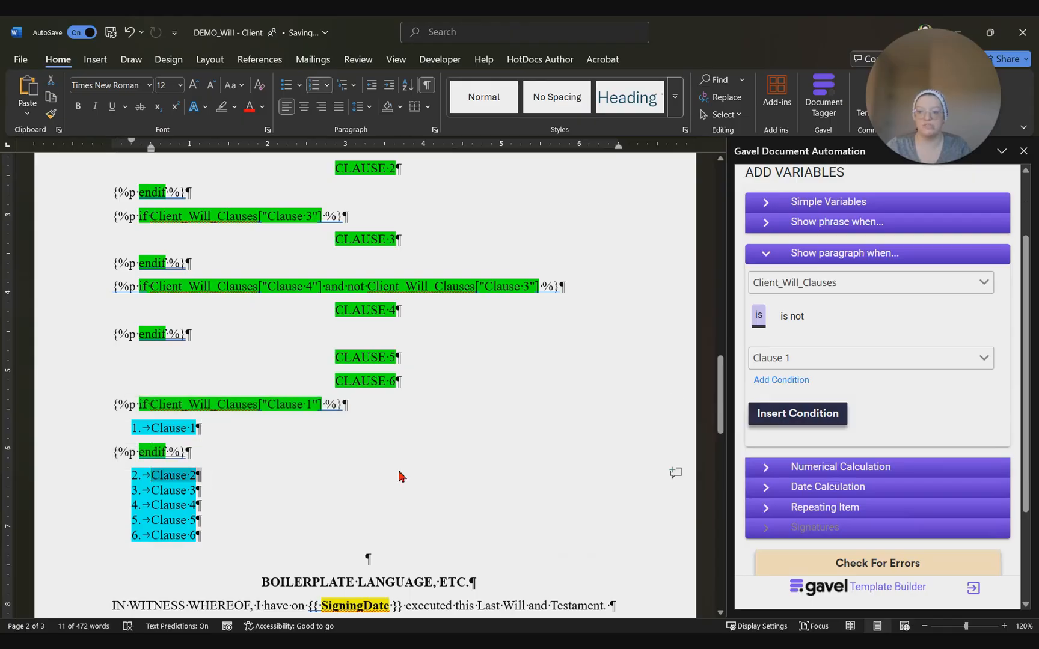
click(824, 361)
click(795, 432)
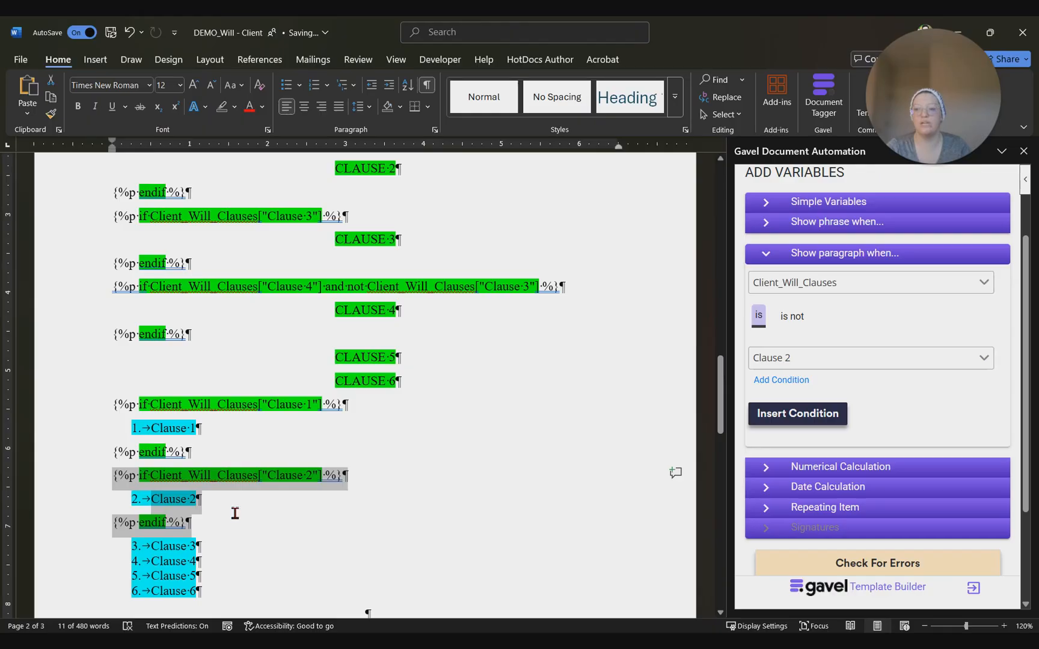
Update the DEMO_Will_-_Client.docx template in Gavel with the tagged document.
scroll(235, 512, down, 2)
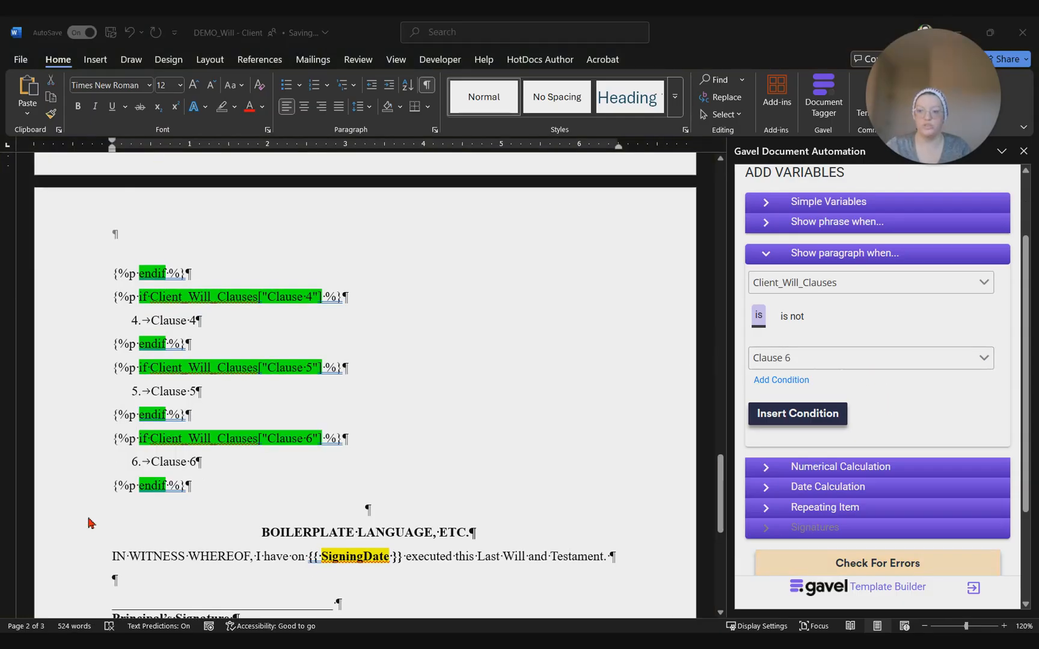
scroll(962, 448, down, 3)
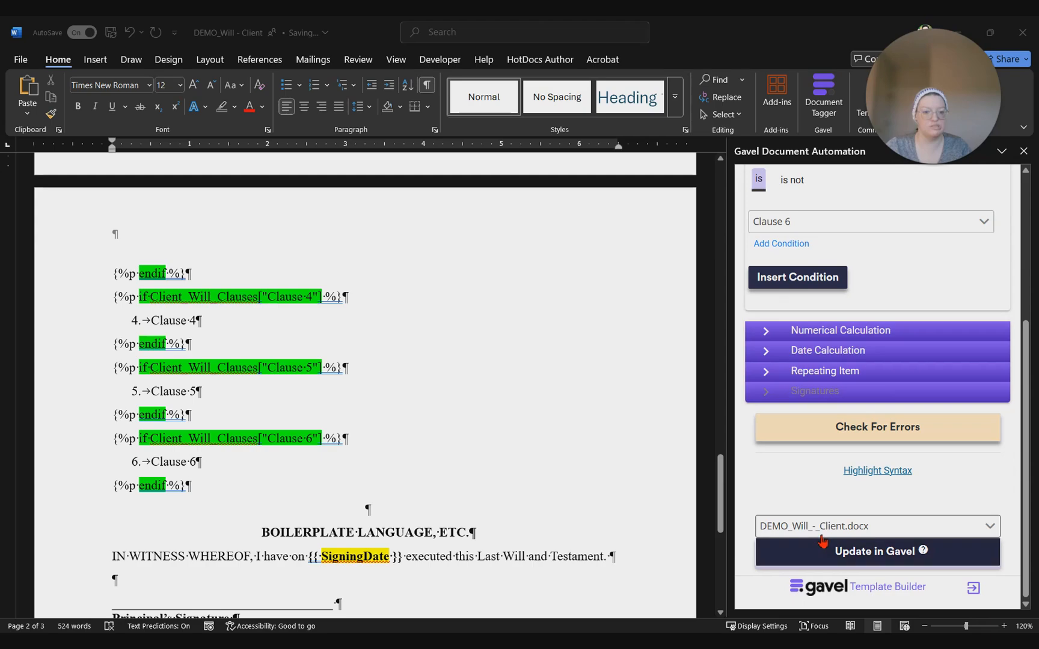
click(880, 552)
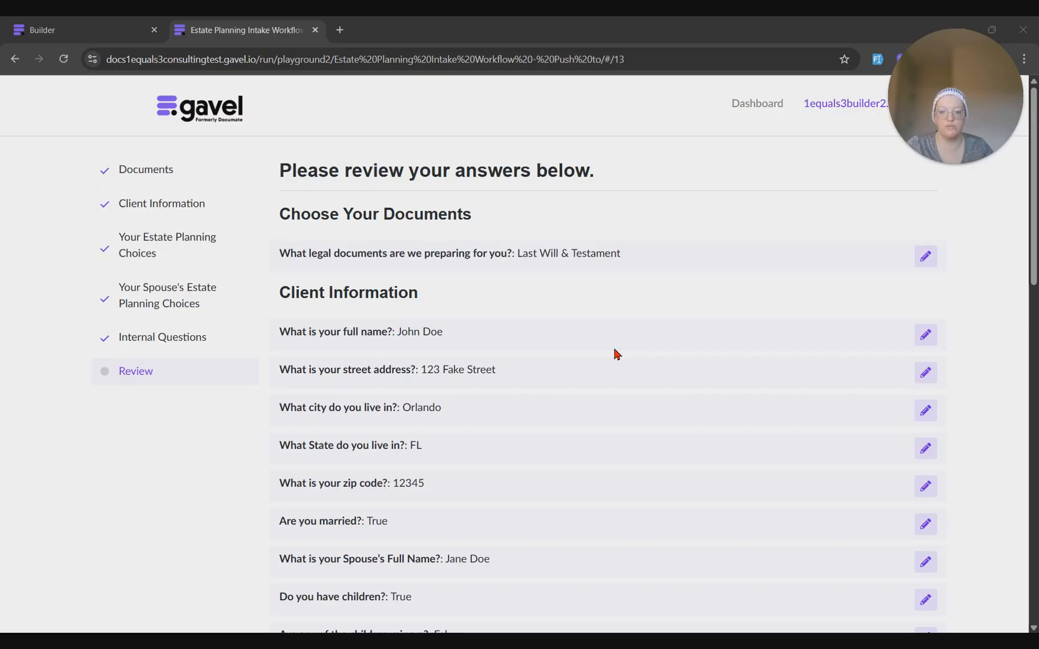
Review the submitted answers in the Gavel intake workflow in the browser, from the client information down to the clause selections.
scroll(616, 354, down, 2)
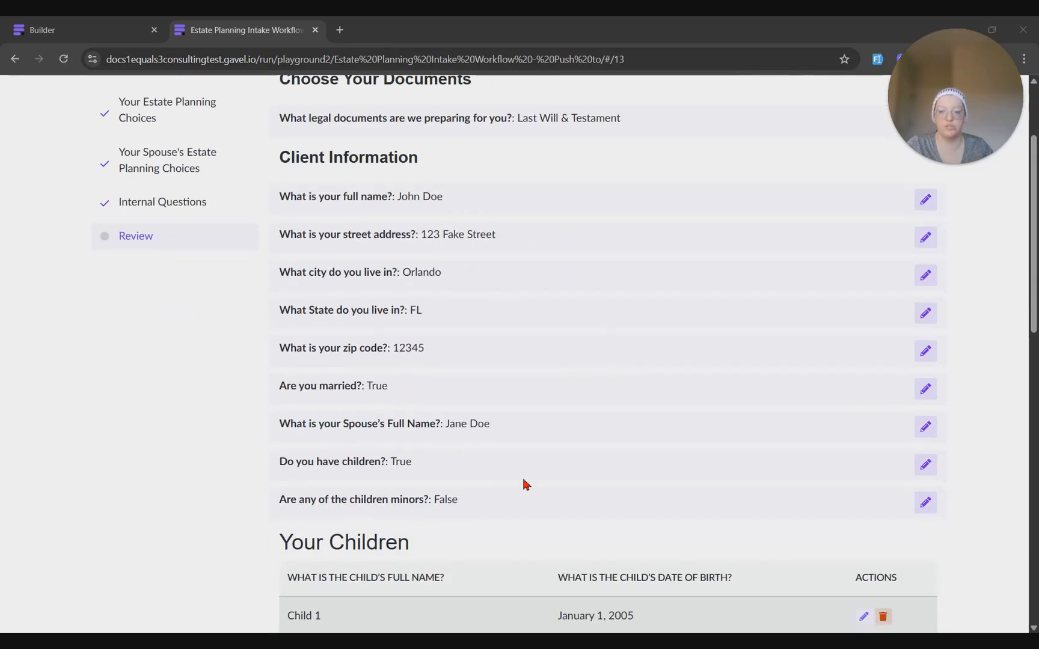
scroll(601, 481, down, 5)
scroll(649, 395, down, 1)
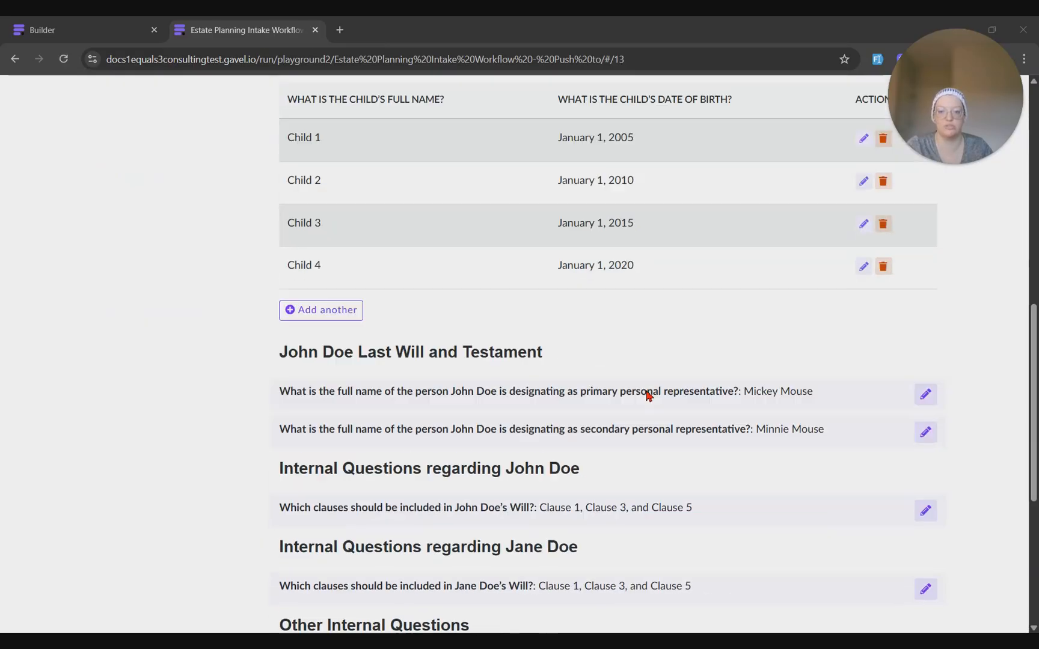
scroll(649, 396, down, 6)
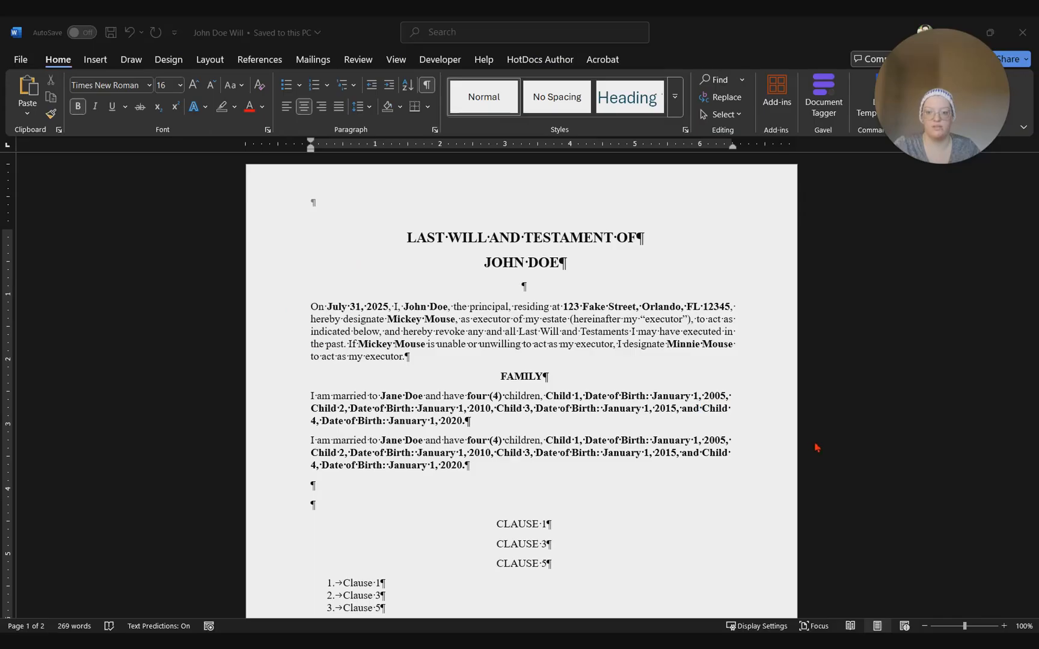
Examine both FAMILY paragraphs, the centred clauses and the numbered clause list in the generated will in Word.
scroll(816, 447, down, 1)
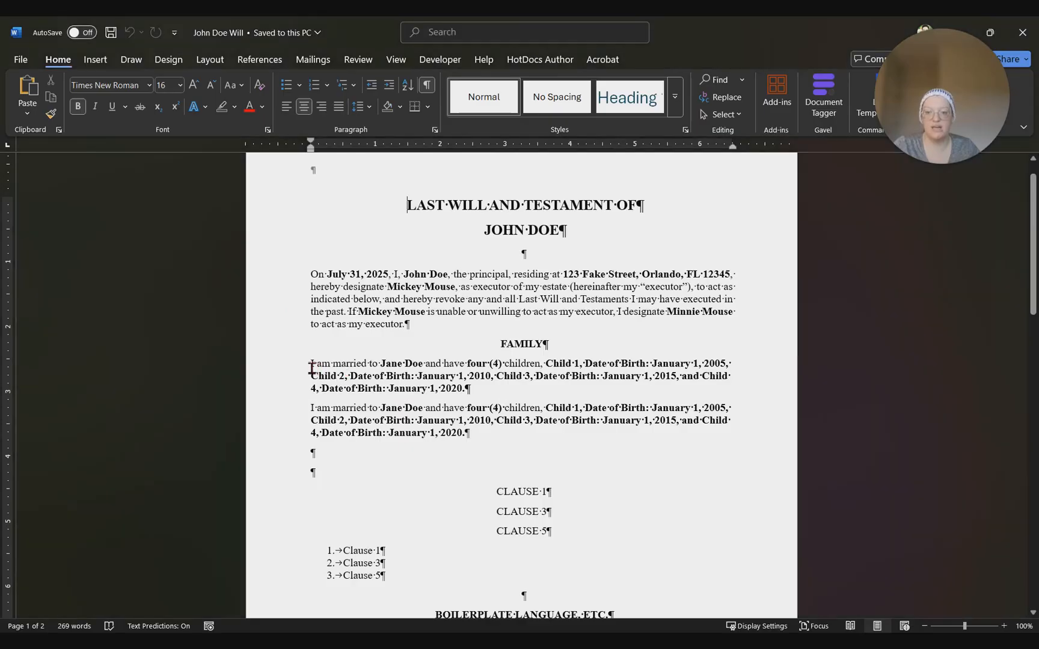
drag(311, 363, 480, 389)
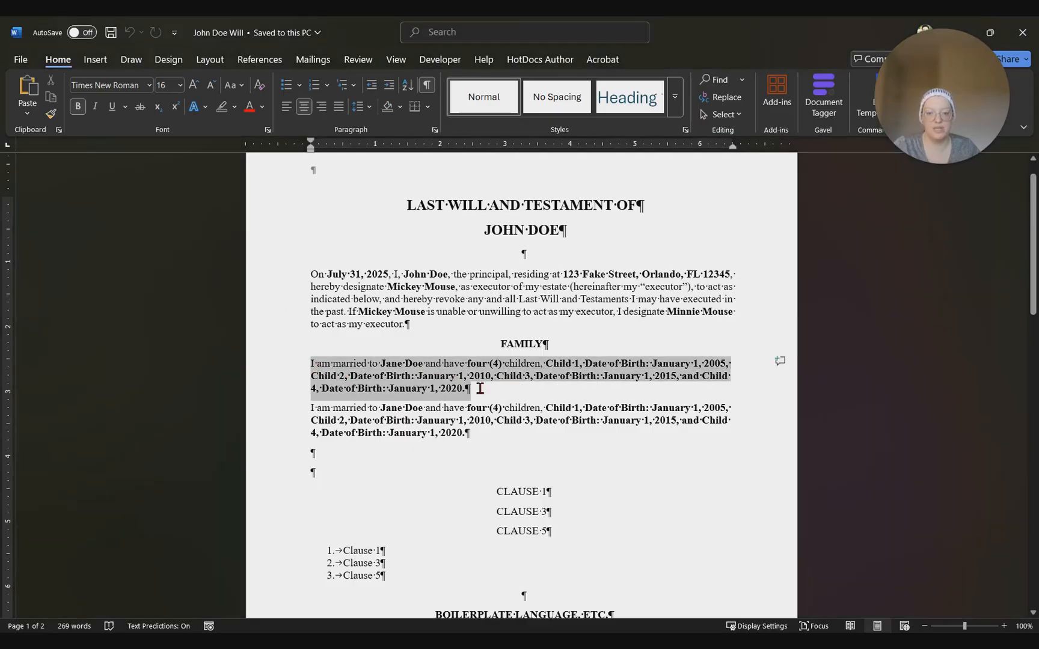
click(374, 375)
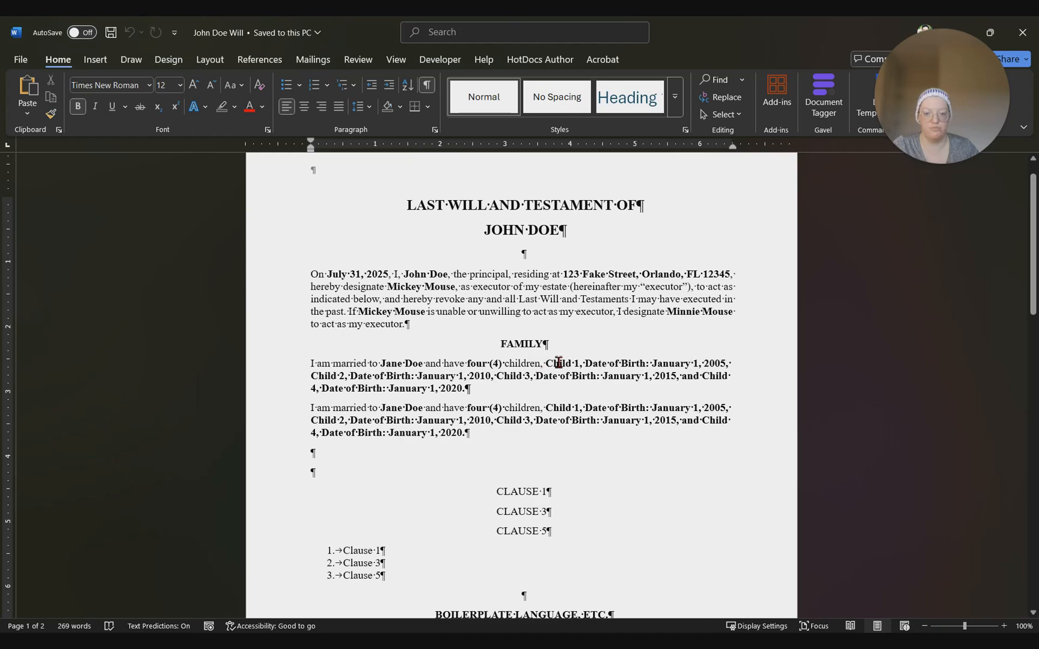
scroll(493, 393, down, 2)
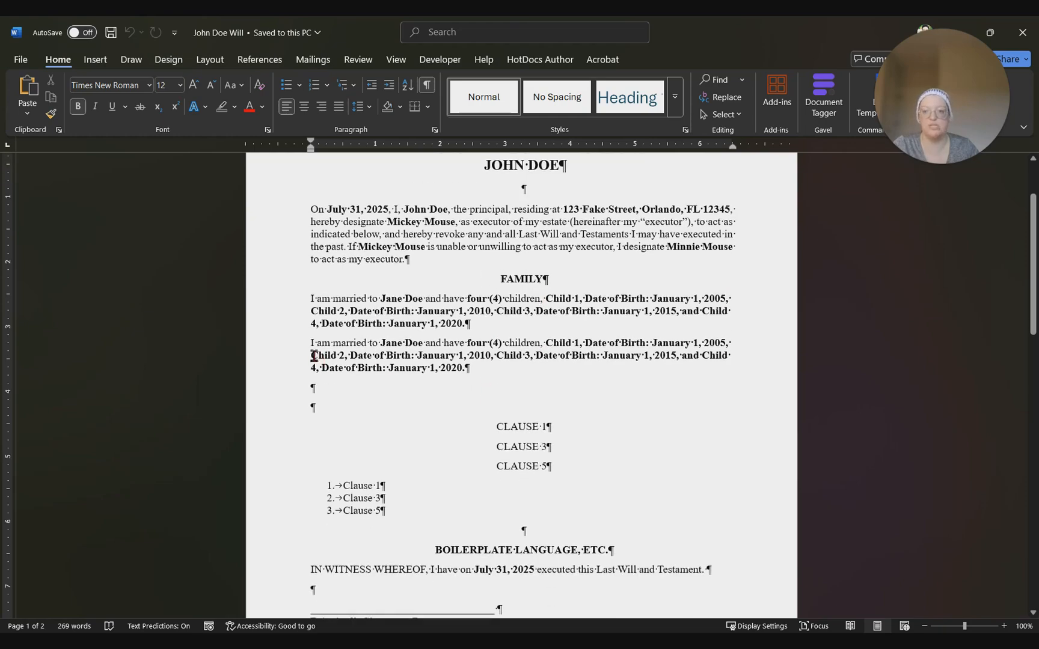
drag(312, 349, 486, 370)
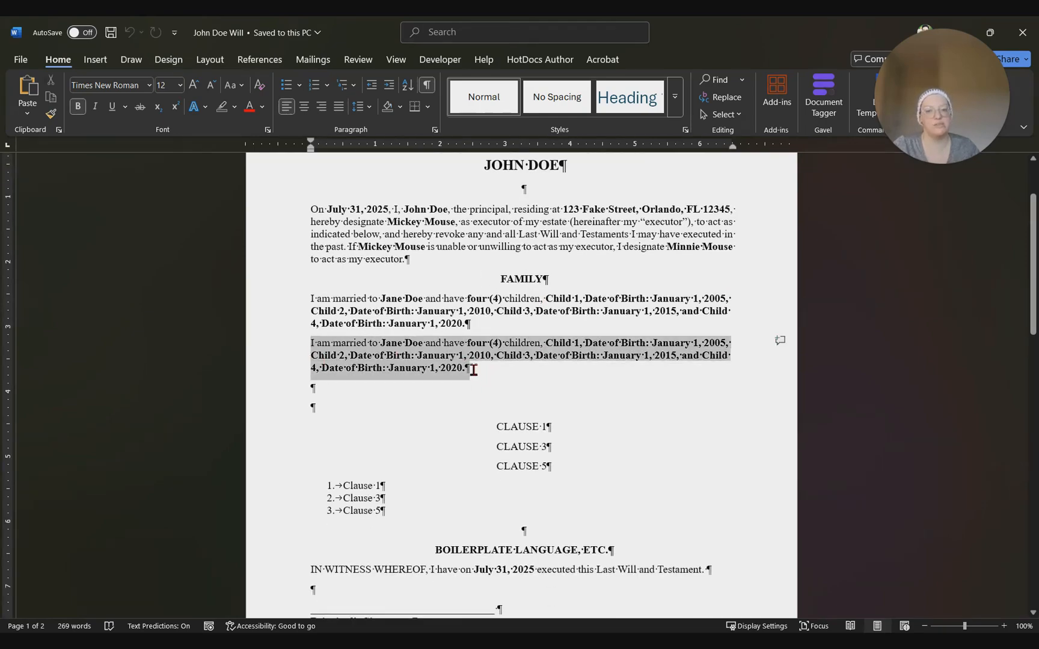
scroll(525, 493, down, 2)
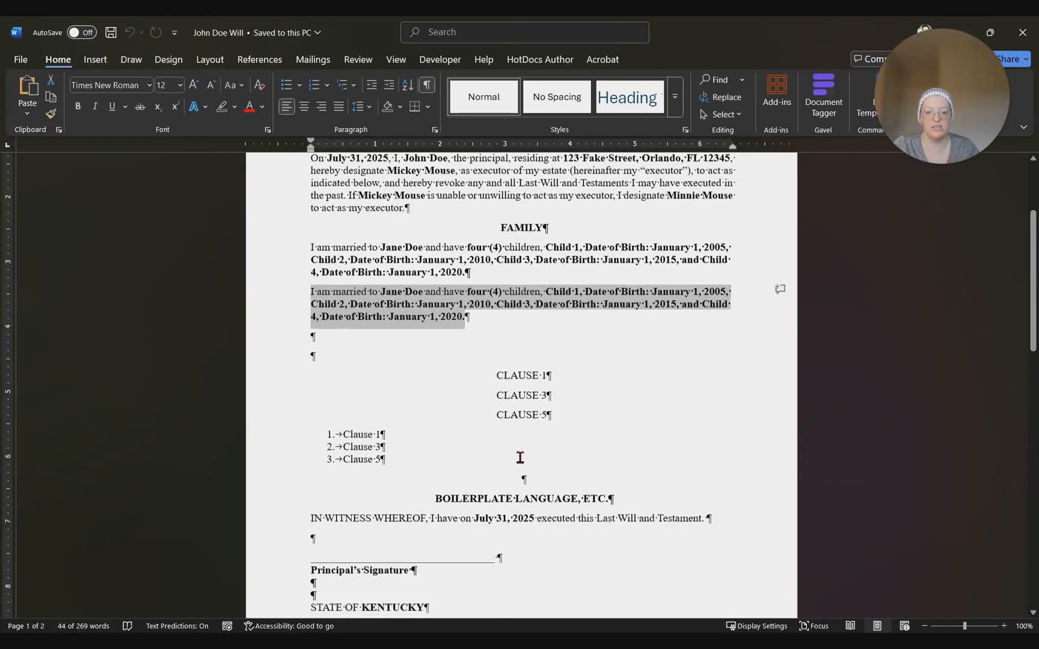
drag(497, 363, 576, 415)
click(351, 422)
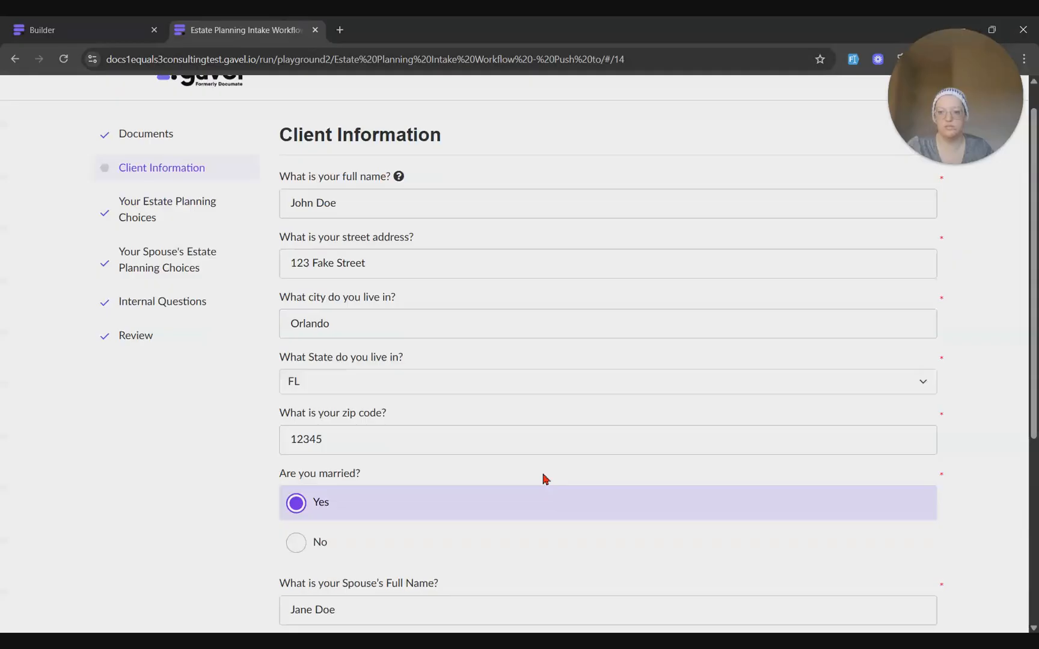
In the browser's Client Information form, answer No to being married and No to having children.
scroll(348, 406, down, 5)
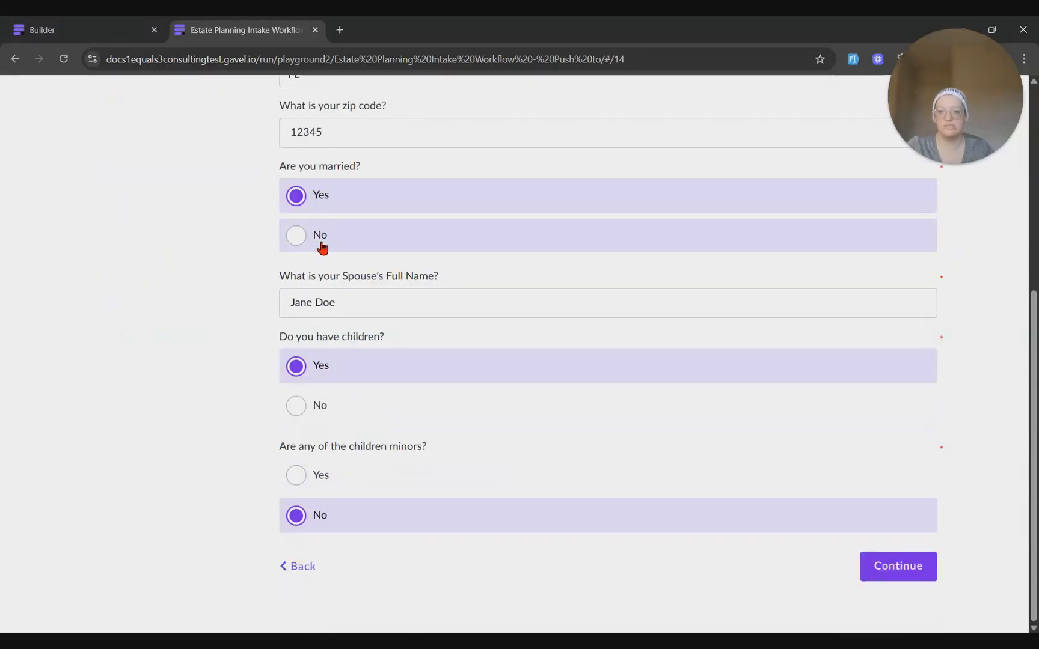
click(322, 248)
click(323, 402)
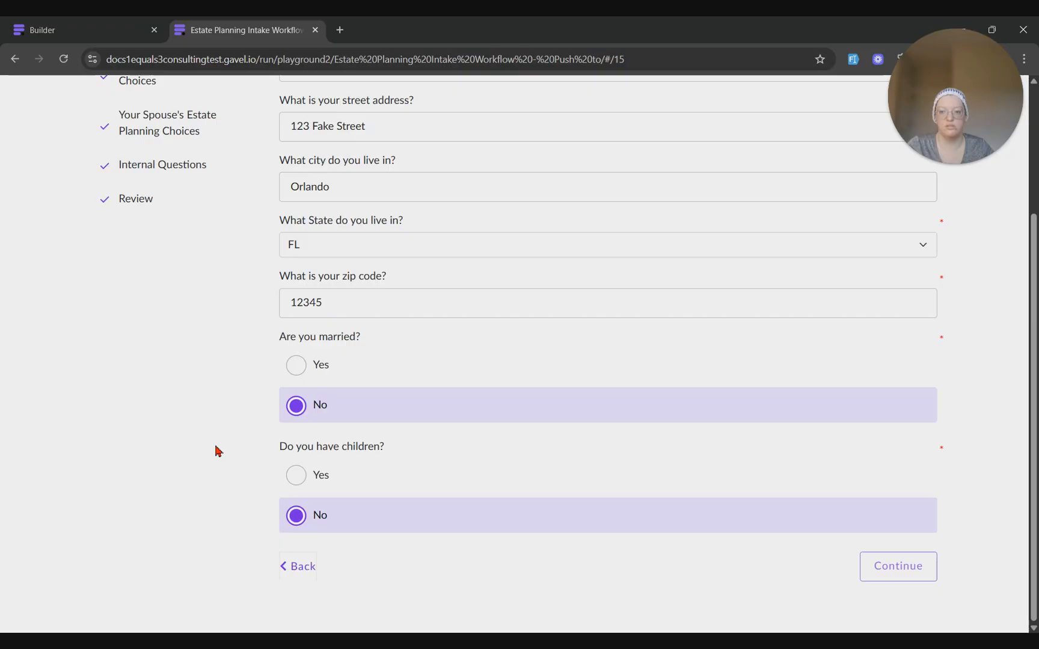
Open the regenerated will in Word and check the two paragraphs under FAMILY.
scroll(218, 451, down, 7)
click(302, 577)
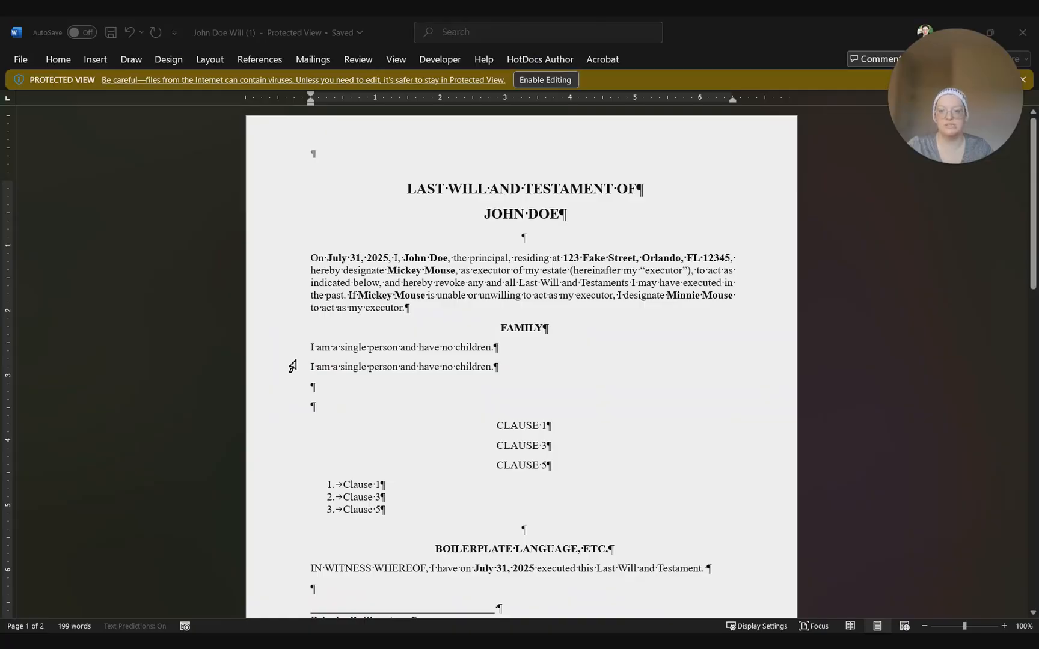
drag(310, 347, 496, 366)
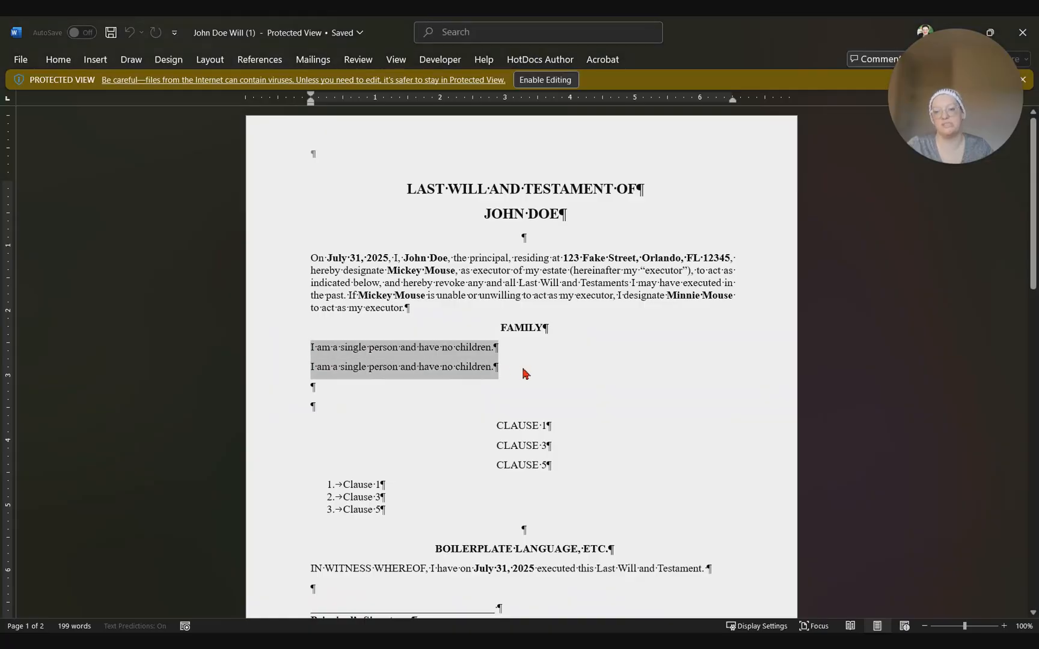
click(524, 400)
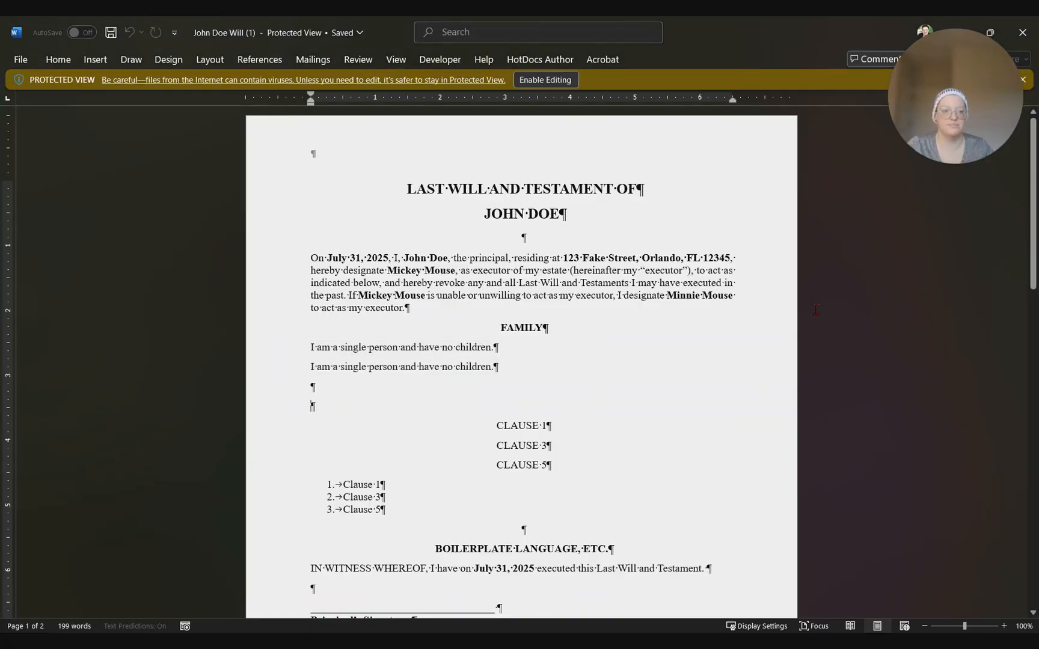